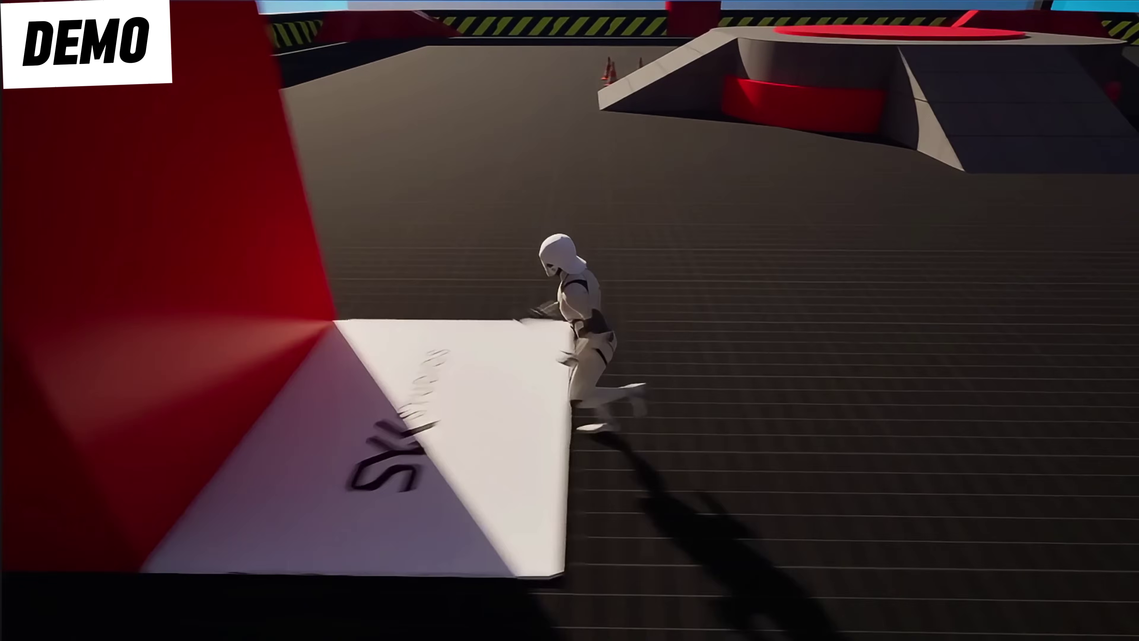
pyautogui.press('d')
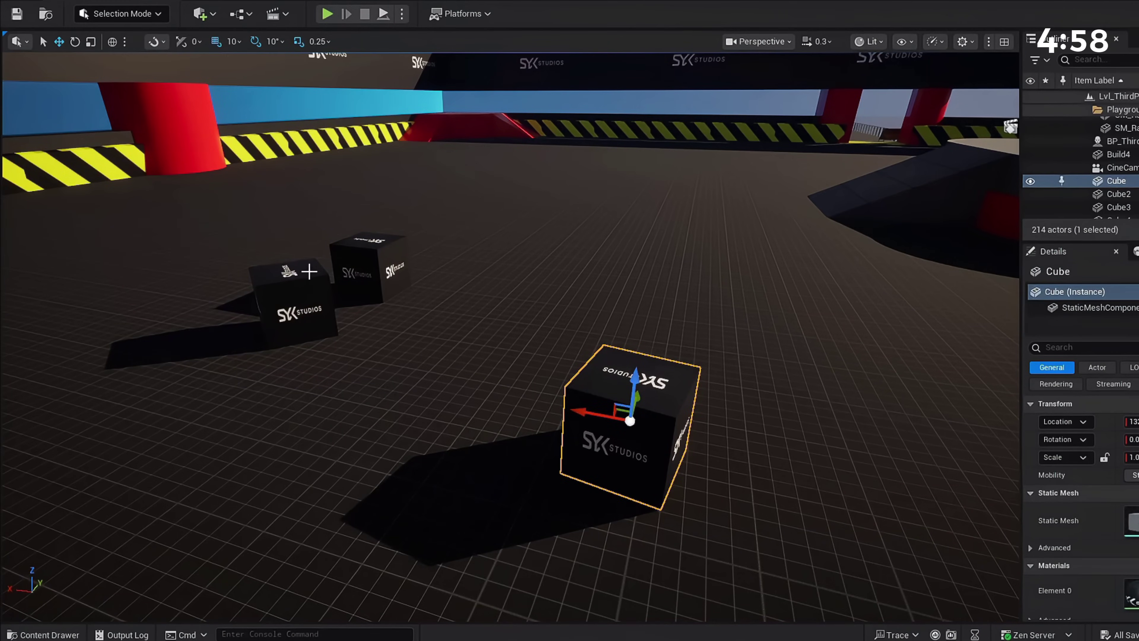
# - Create an Actor Blueprint class in the Content/Actors folder and name it BP_Elevator2
pyautogui.click(310, 271)
pyautogui.click(602, 425)
pyautogui.hotkey('ctrl', 'space')
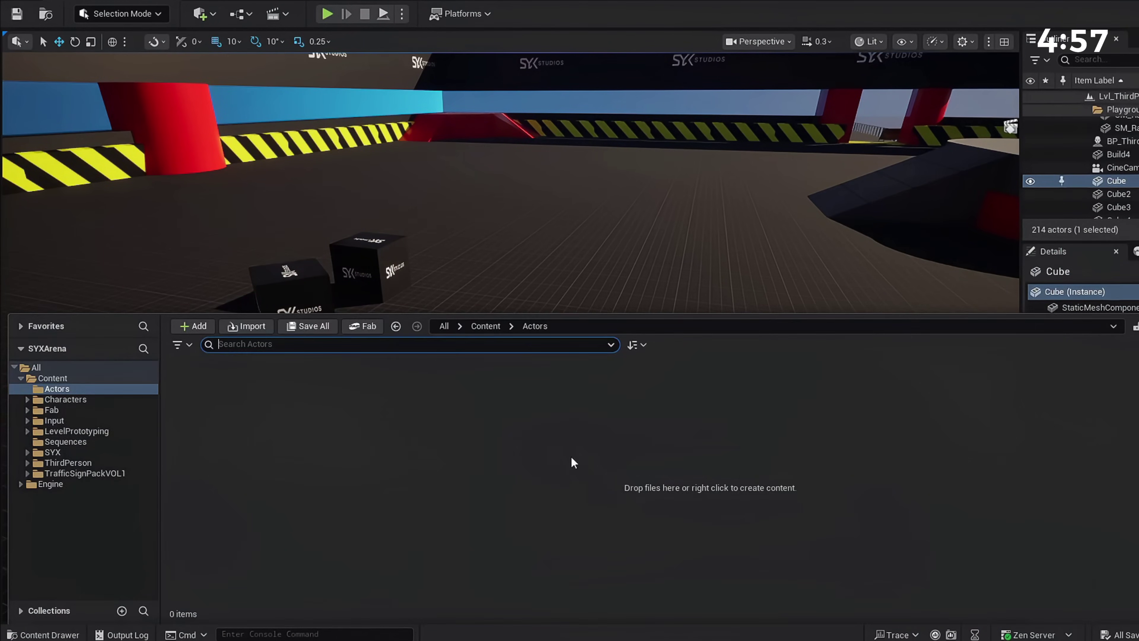
pyautogui.rightClick(329, 384)
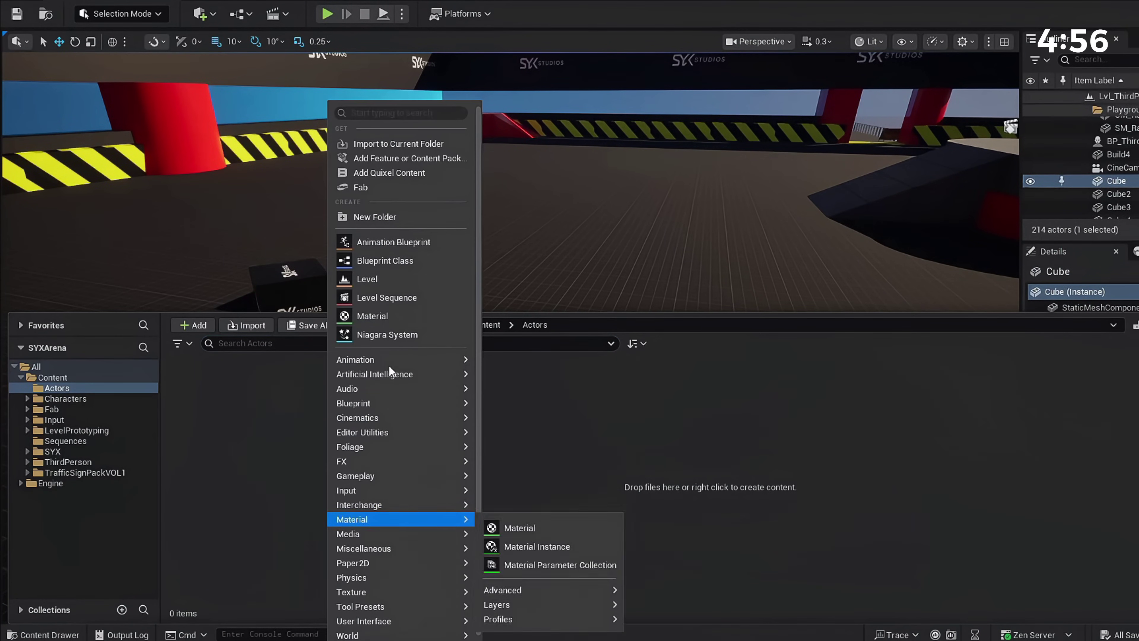
pyautogui.click(385, 262)
pyautogui.click(478, 215)
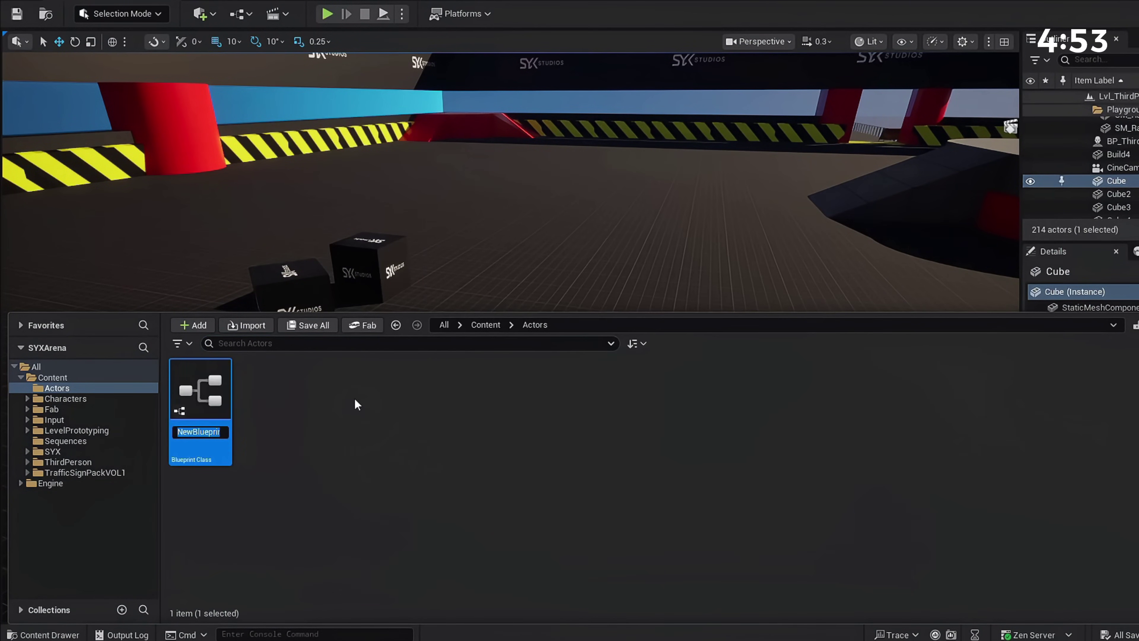
pyautogui.write('BP')
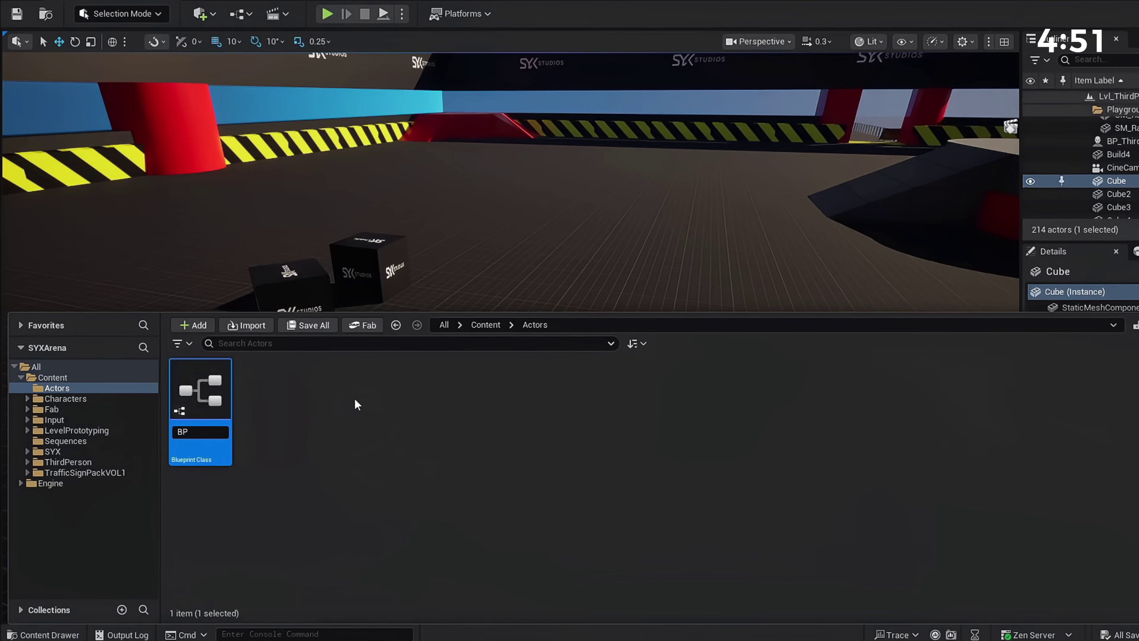
pyautogui.write('_Elevator2')
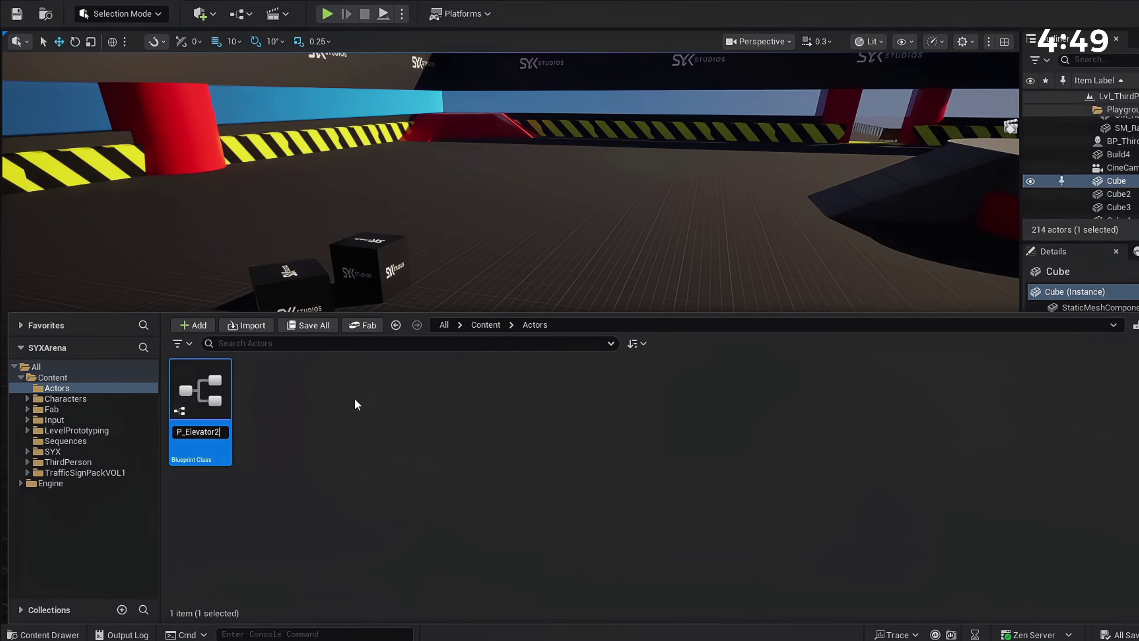
pyautogui.press('Return')
# - Open the BP_Elevator2 Blueprint and add a Cube component to it
pyautogui.click(247, 389)
pyautogui.doubleClick(201, 392)
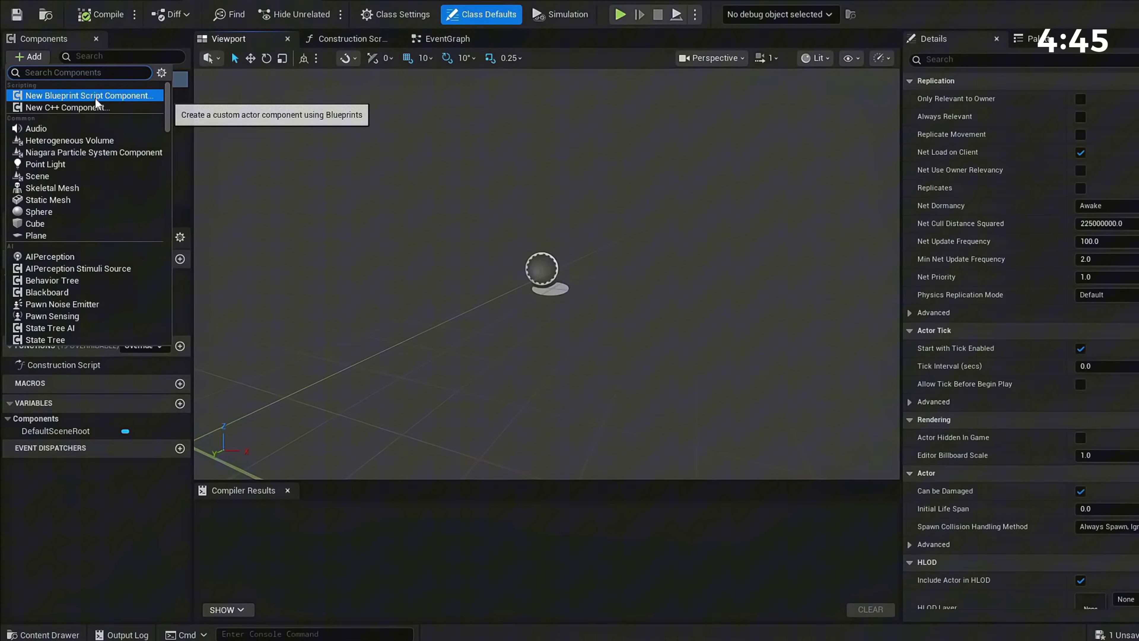
pyautogui.write('Cube')
pyautogui.click(95, 98)
# - Flatten the cube to a Z scale of about 0.0725 and assign it the white SYX Studios logo material
pyautogui.scroll(-5, 564, 214)
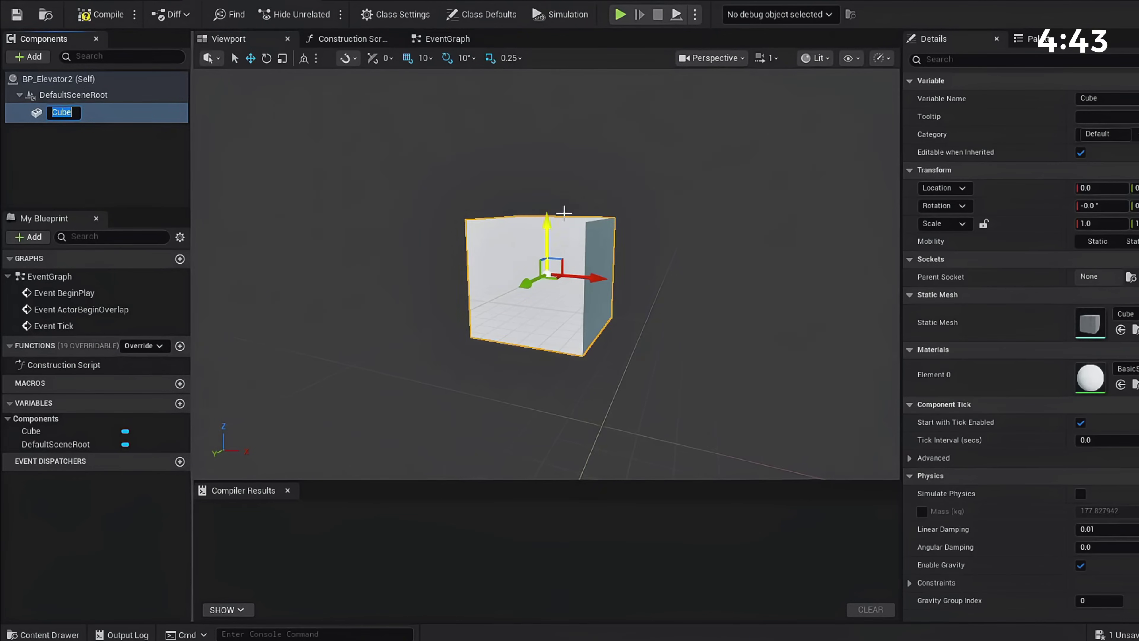
pyautogui.moveTo(565, 214); pyautogui.dragTo(563, 278, button='right')
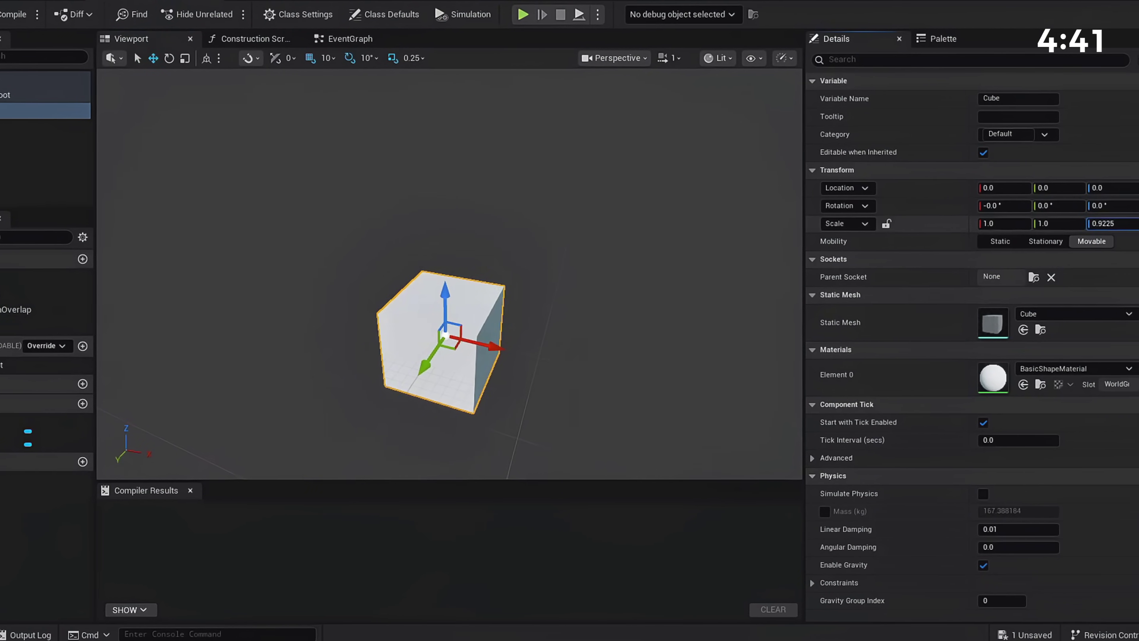
pyautogui.moveTo(1130, 219); pyautogui.dragTo(1071, 219)
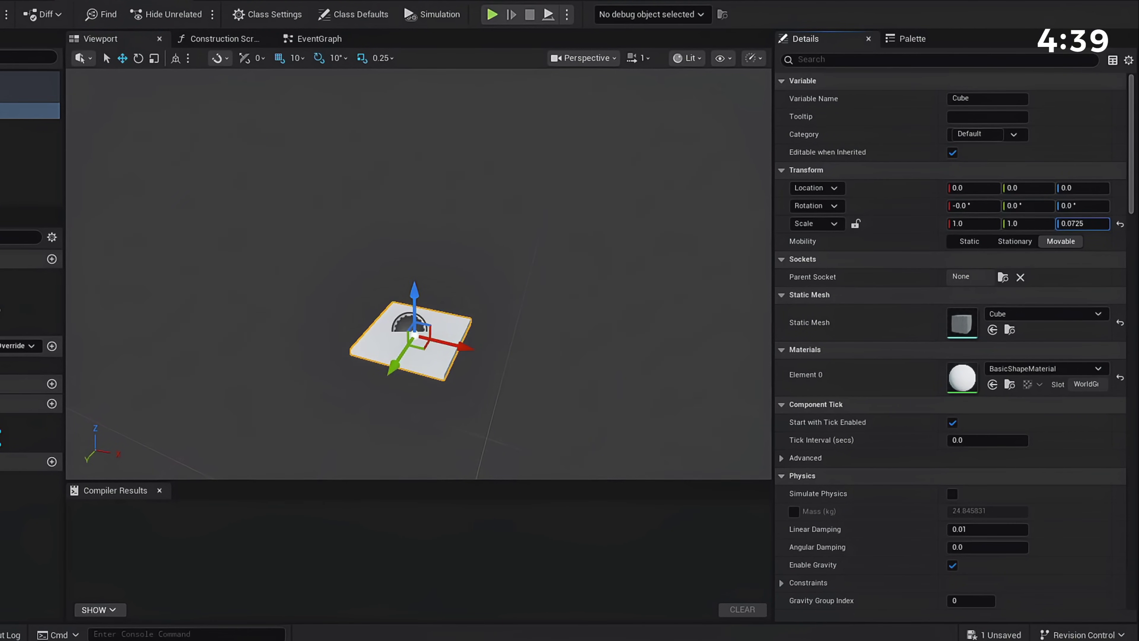
pyautogui.click(1073, 367)
pyautogui.write('syx')
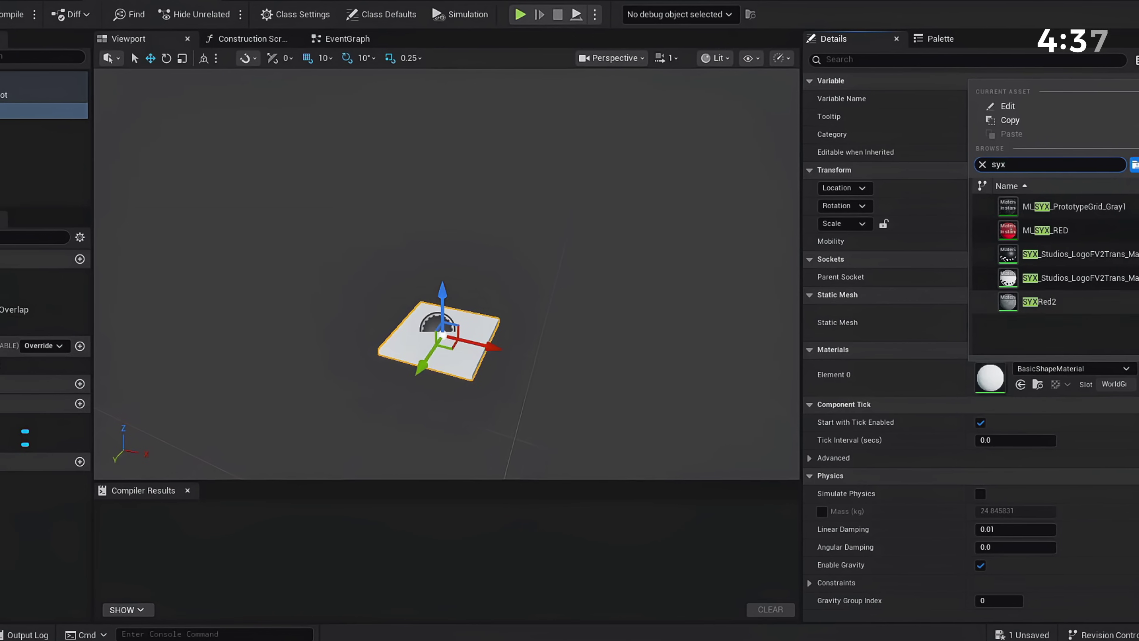
pyautogui.click(1076, 278)
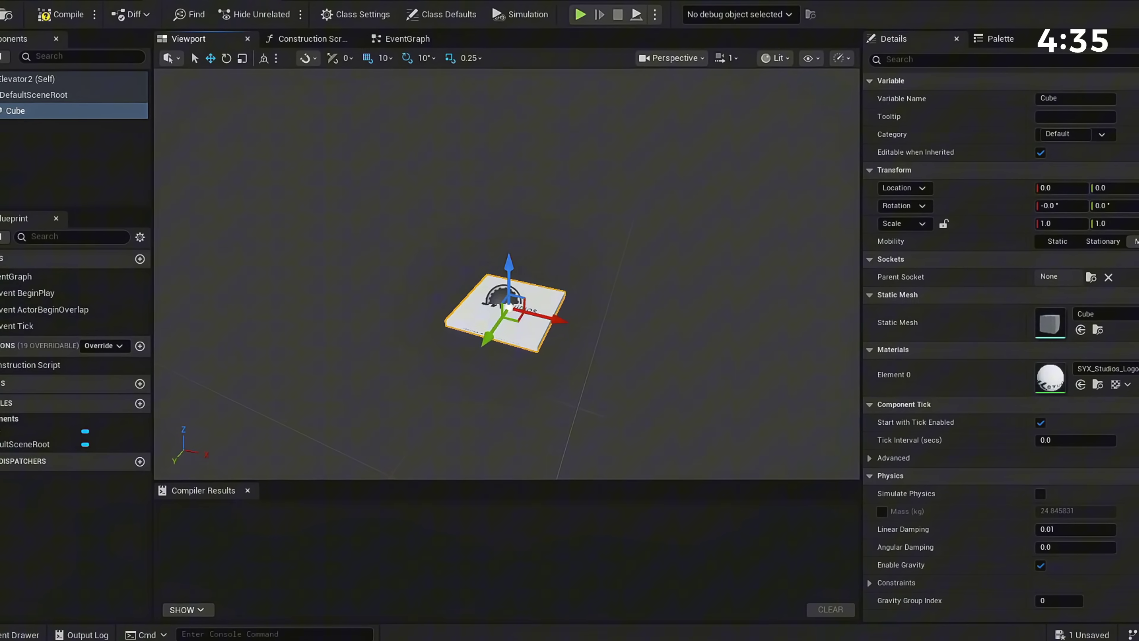
# - Add a Box Collision component as a child of the Cube
pyautogui.click(13, 56)
pyautogui.write('box colli')
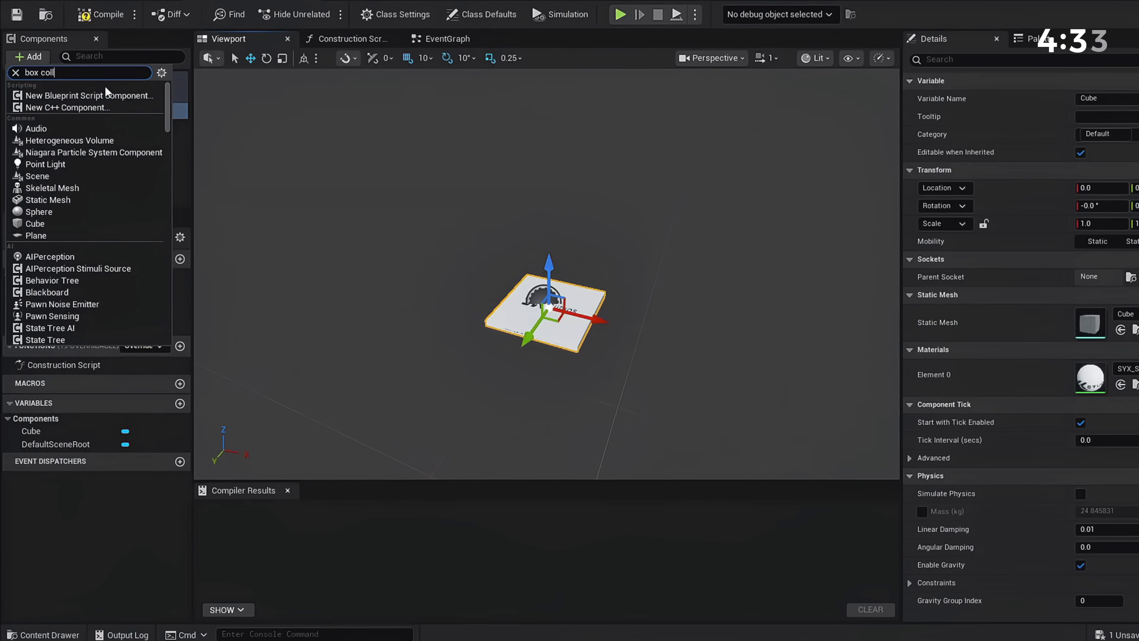
pyautogui.press('Return')
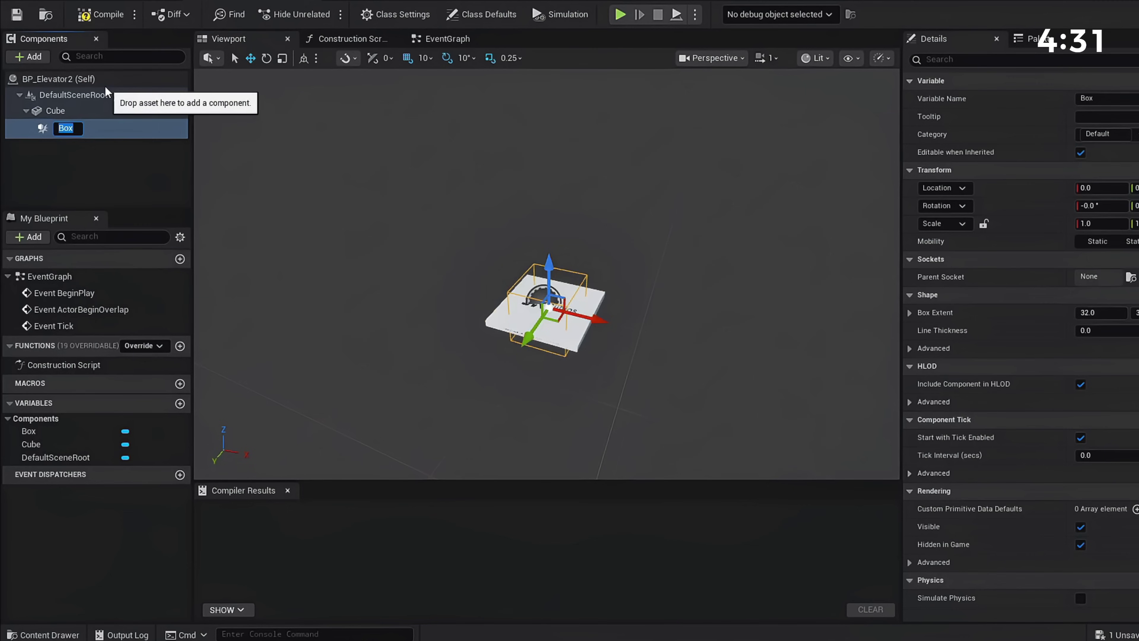
# - Scale the Box collision to about 1.5 along X so it covers the platform, and reduce its height
pyautogui.press('w')
pyautogui.moveTo(435, 203); pyautogui.dragTo(449, 219, button='right')
pyautogui.scroll(-1, 435, 203)
pyautogui.press('s')
pyautogui.press('r')
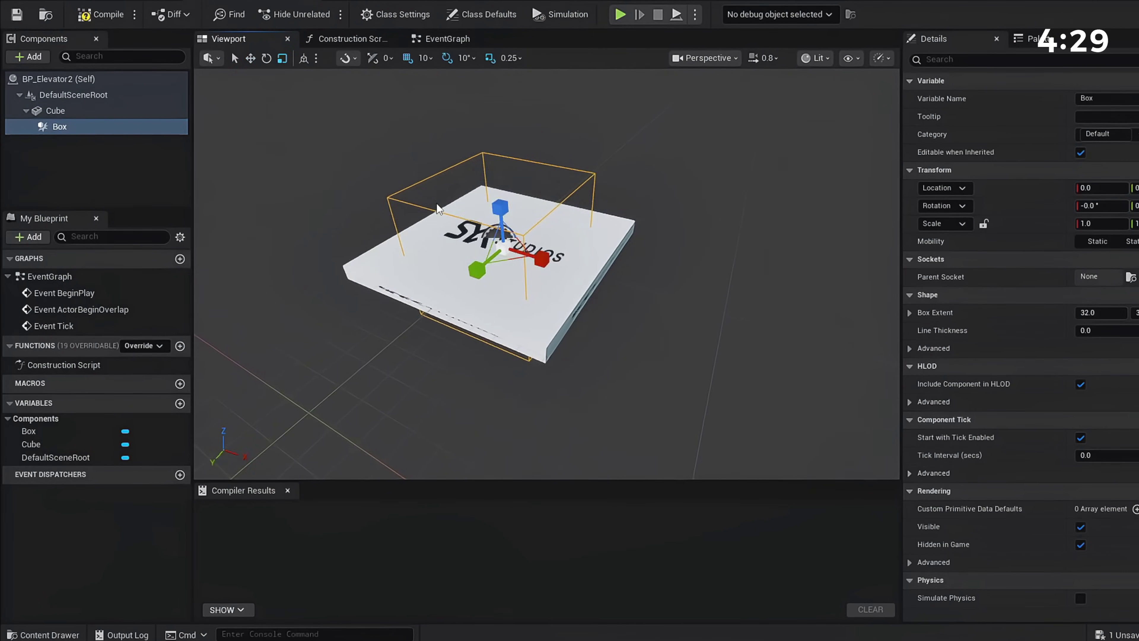
pyautogui.moveTo(505, 242); pyautogui.dragTo(553, 263)
pyautogui.moveTo(501, 209); pyautogui.dragTo(500, 237)
pyautogui.moveTo(538, 179); pyautogui.dragTo(501, 143, button='right')
pyautogui.click(142, 158)
# - Add an Interp To Movement component to the elevator Blueprint, keeping its default name
pyautogui.click(30, 55)
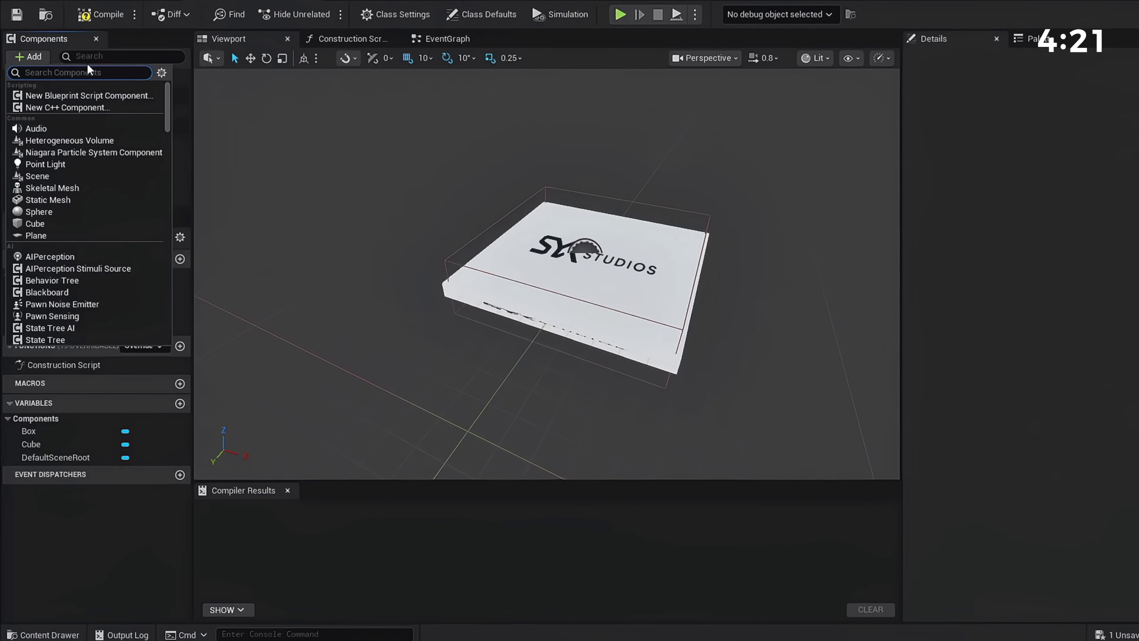
pyautogui.write('Intertom')
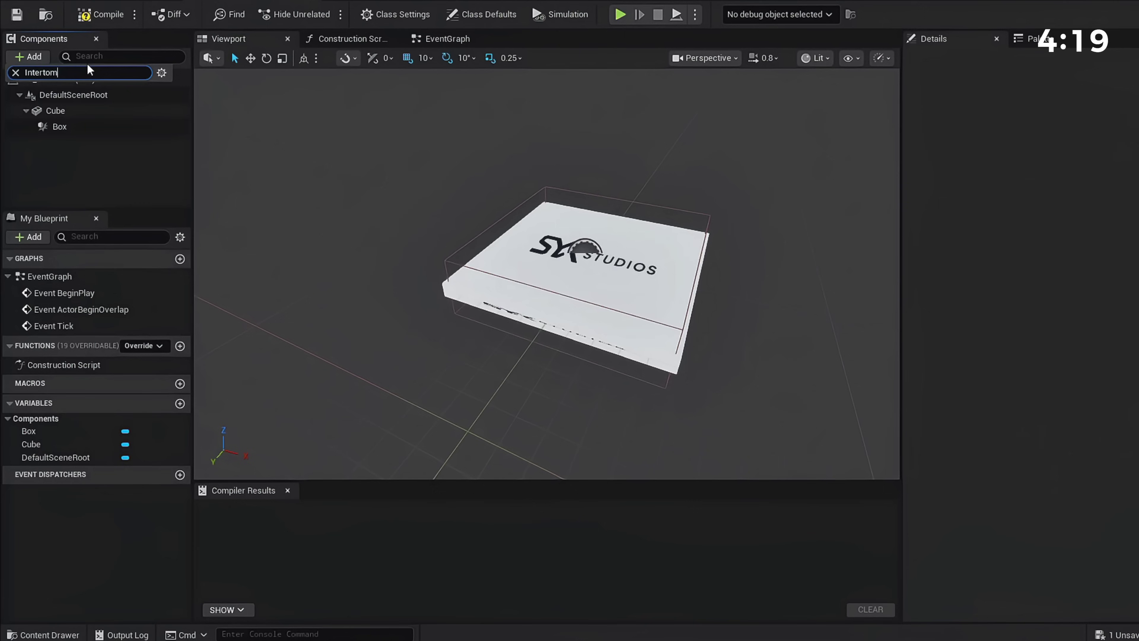
pyautogui.press('BackSpace')
pyautogui.press('BackSpace')
pyautogui.press('BackSpace')
pyautogui.write('p')
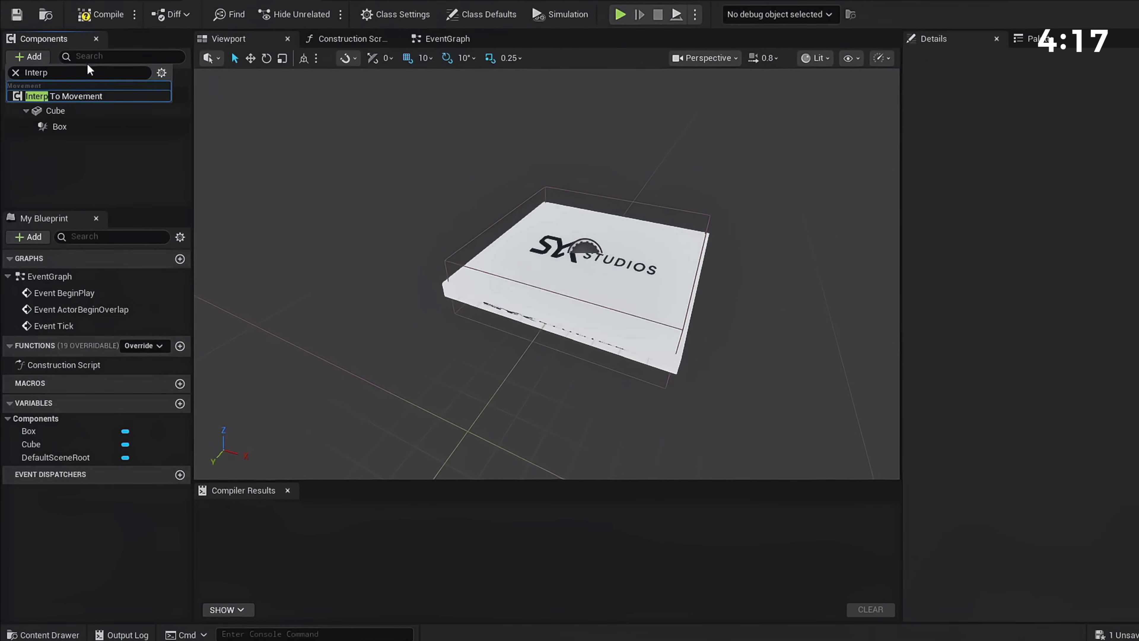
pyautogui.press('Return')
pyautogui.press('Return')
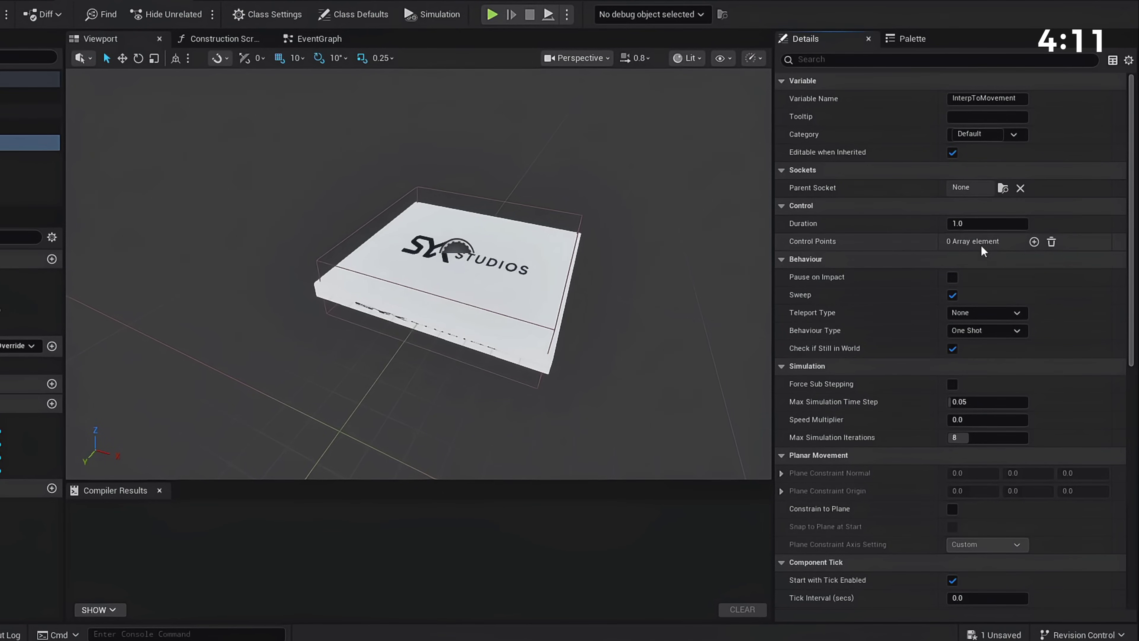
# - Add one control point to the InterpToMovement component, turn off Sweep, and keep the behaviour type at One Shot
pyautogui.click(1034, 242)
pyautogui.click(793, 260)
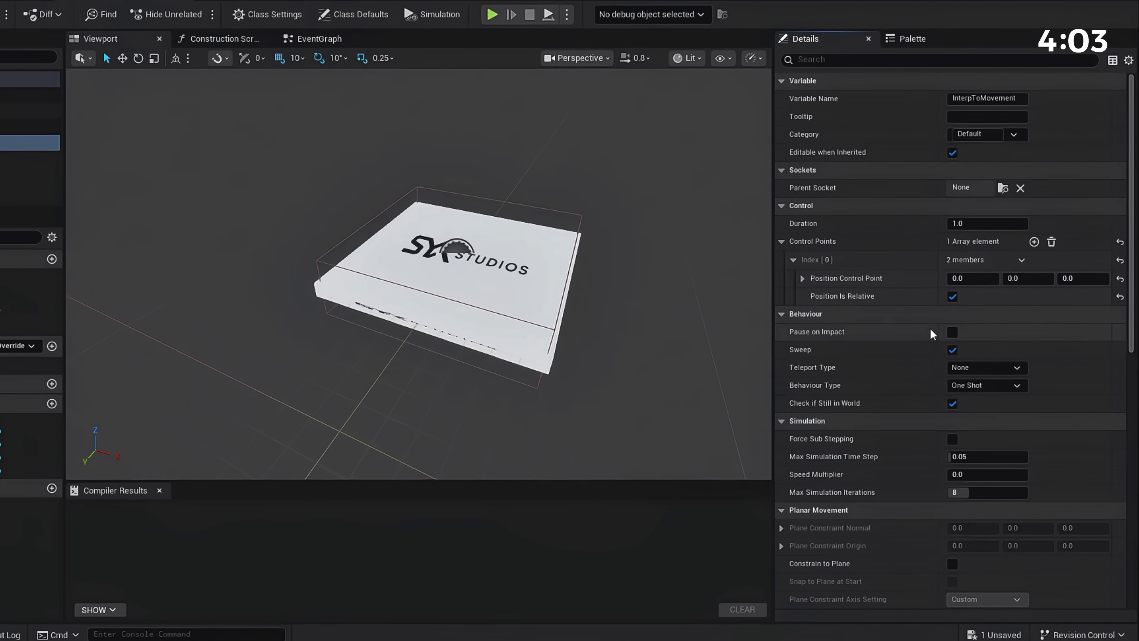
pyautogui.click(951, 352)
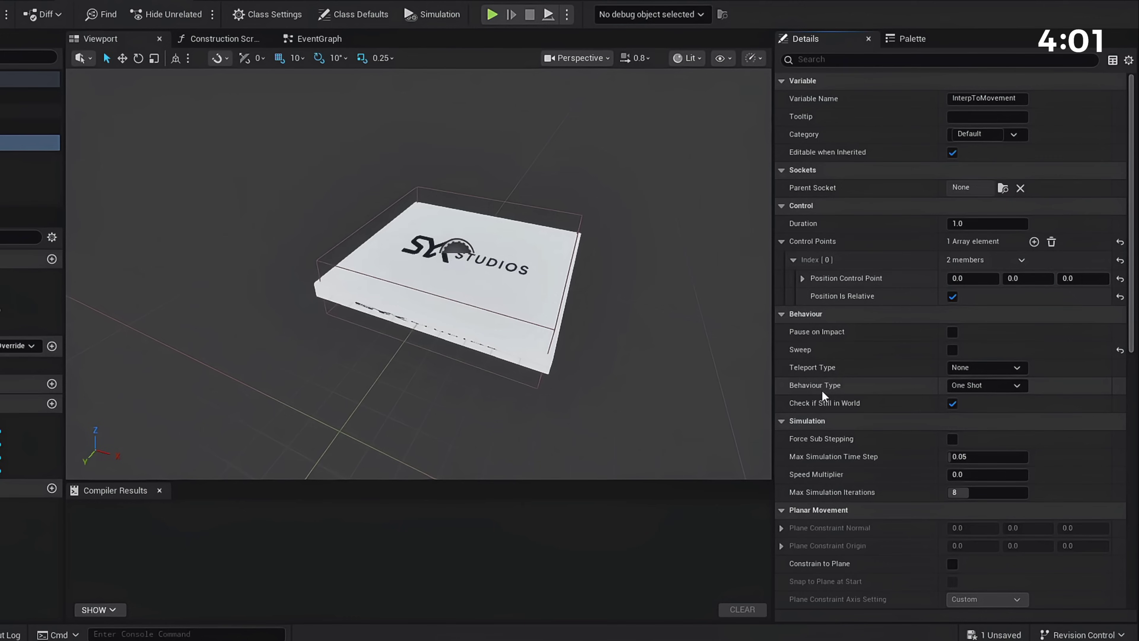
pyautogui.click(979, 387)
pyautogui.click(974, 397)
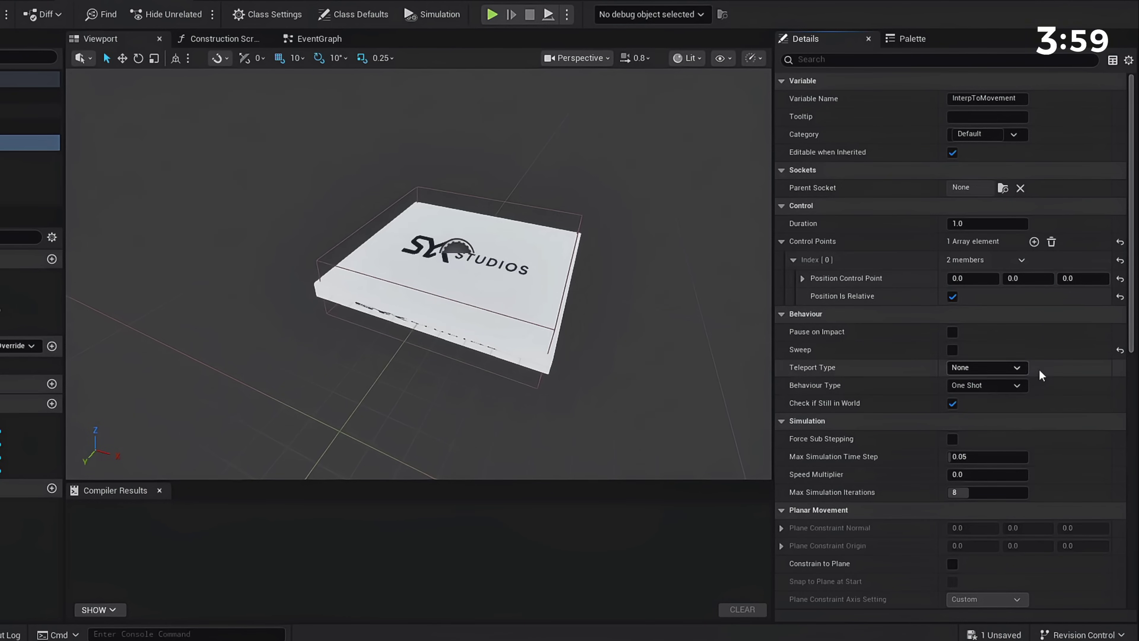
# - Turn off Auto Activate for the InterpToMovement component and compile the Blueprint
pyautogui.scroll(-3, 1036, 371)
pyautogui.scroll(-6, 1035, 375)
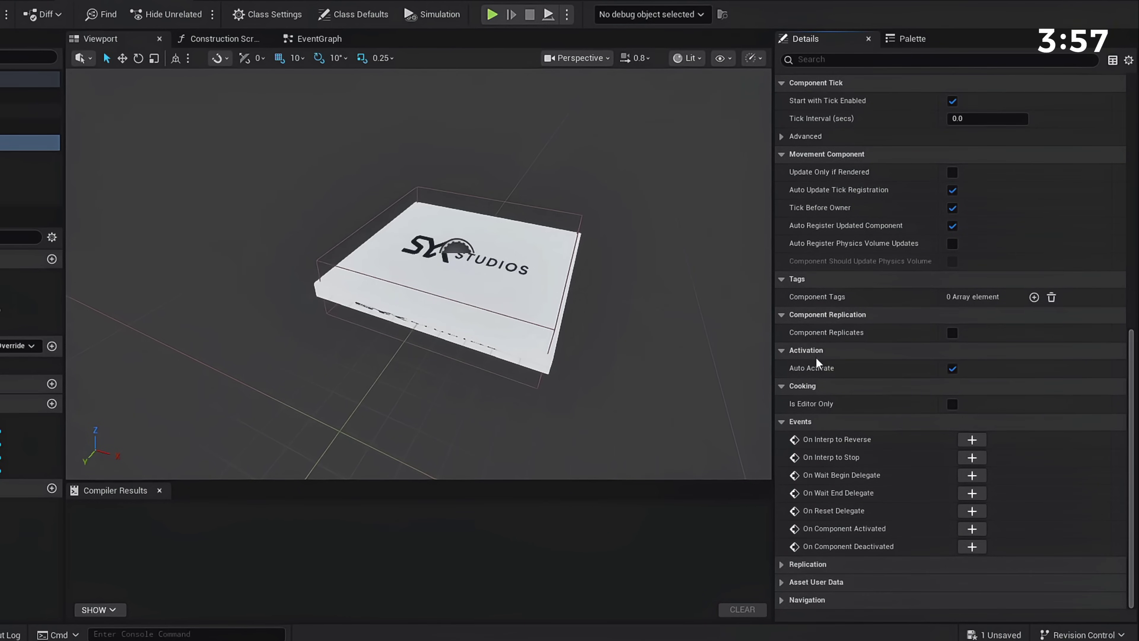
pyautogui.click(952, 368)
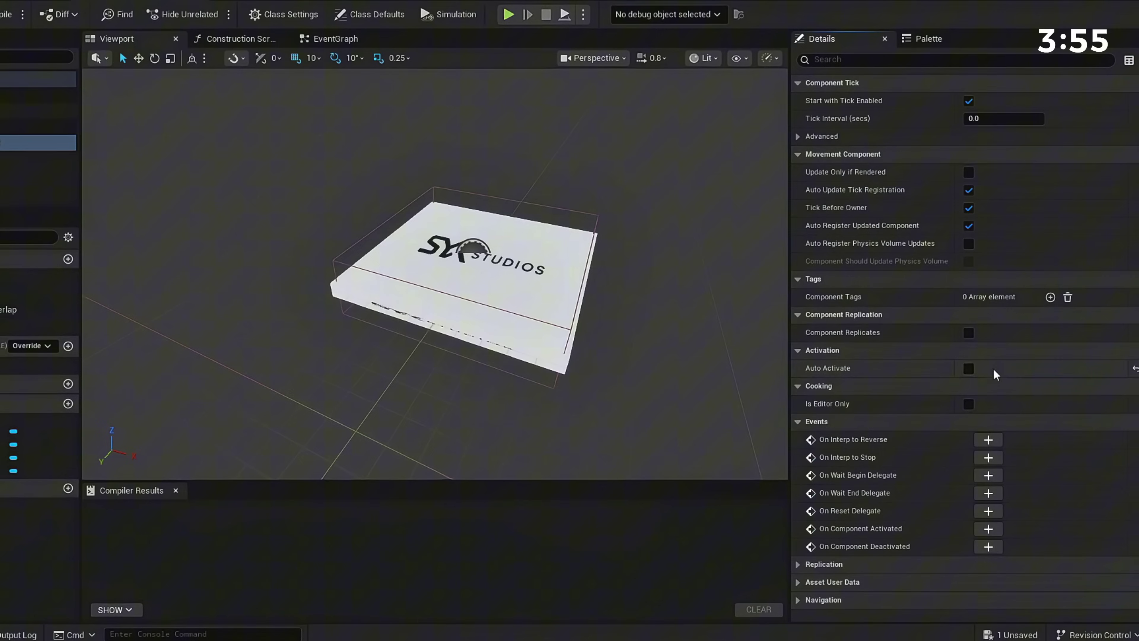
pyautogui.scroll(3, 973, 368)
pyautogui.scroll(6, 1022, 372)
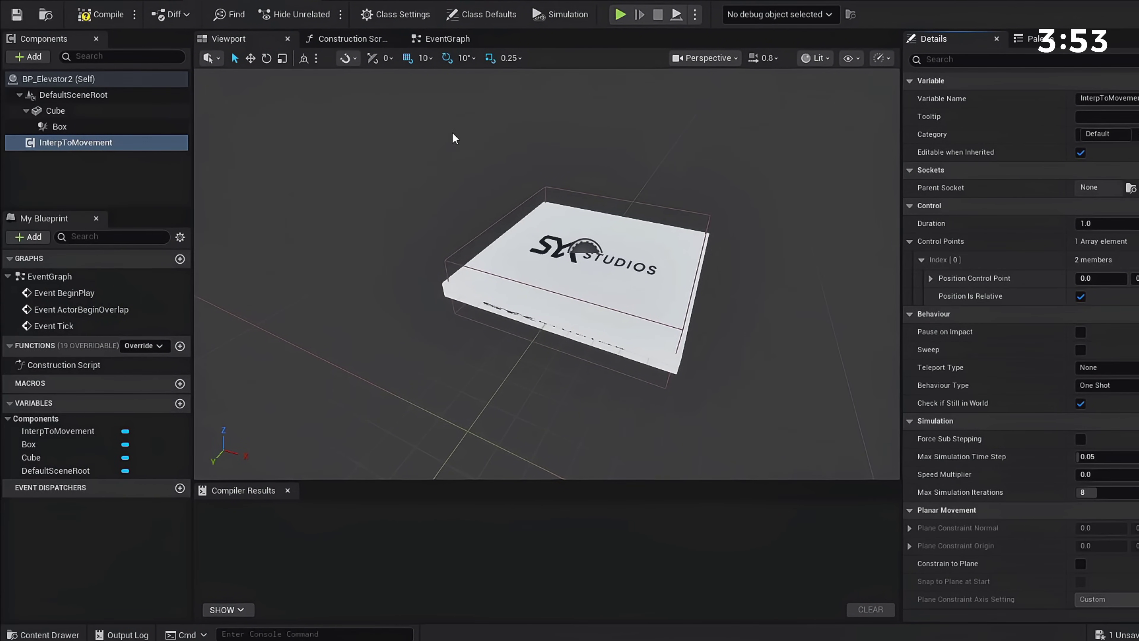
pyautogui.click(100, 23)
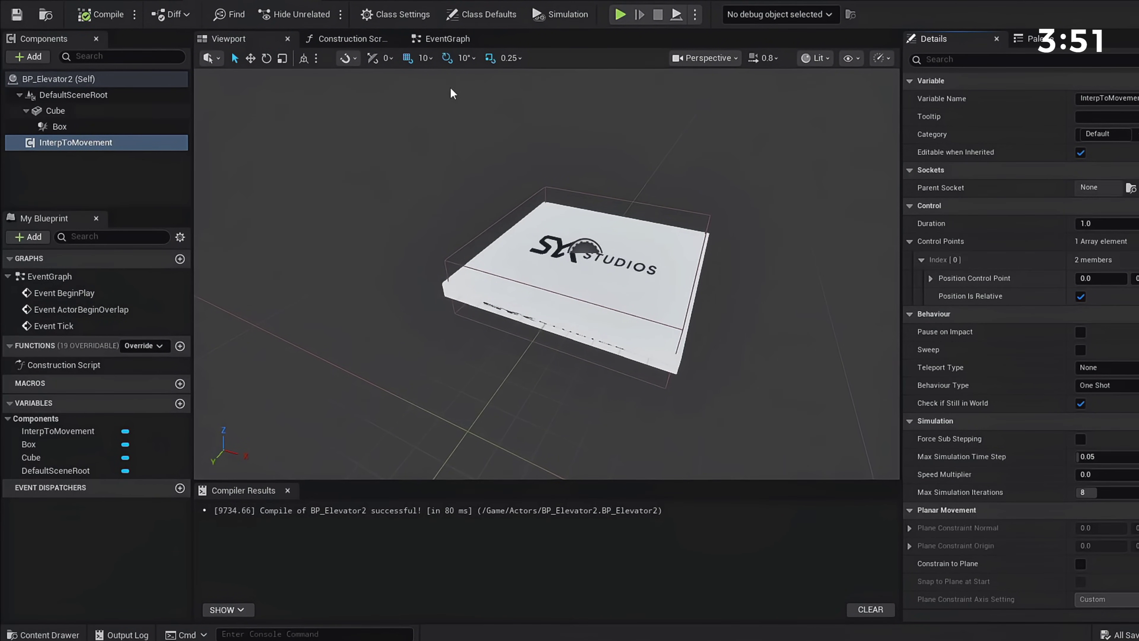
# - Delete the ActorBeginOverlap and Tick event nodes from the Event Graph
pyautogui.click(456, 43)
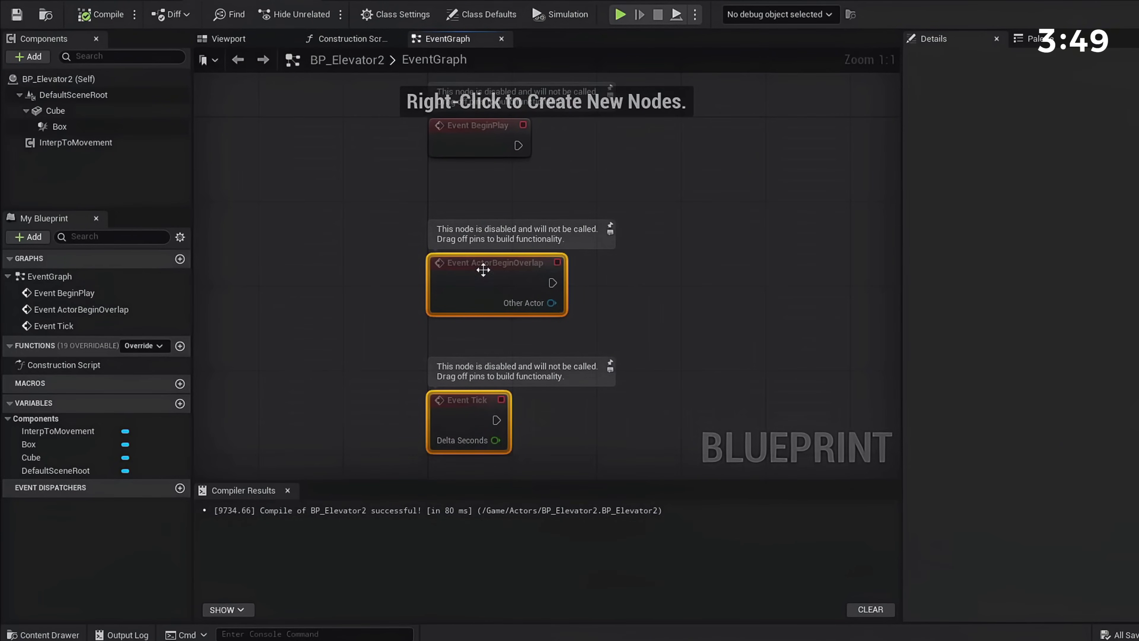
pyautogui.press('Delete')
# - Add a Cast To BP_ThirdPersonCharacter node from Event BeginPlay's execution output and place it beside the event
pyautogui.moveTo(680, 165); pyautogui.dragTo(599, 287, button='right')
pyautogui.moveTo(435, 277)
pyautogui.mouseDown()
pyautogui.moveTo(483, 275)
pyautogui.moveTo(426, 272)
pyautogui.mouseUp()
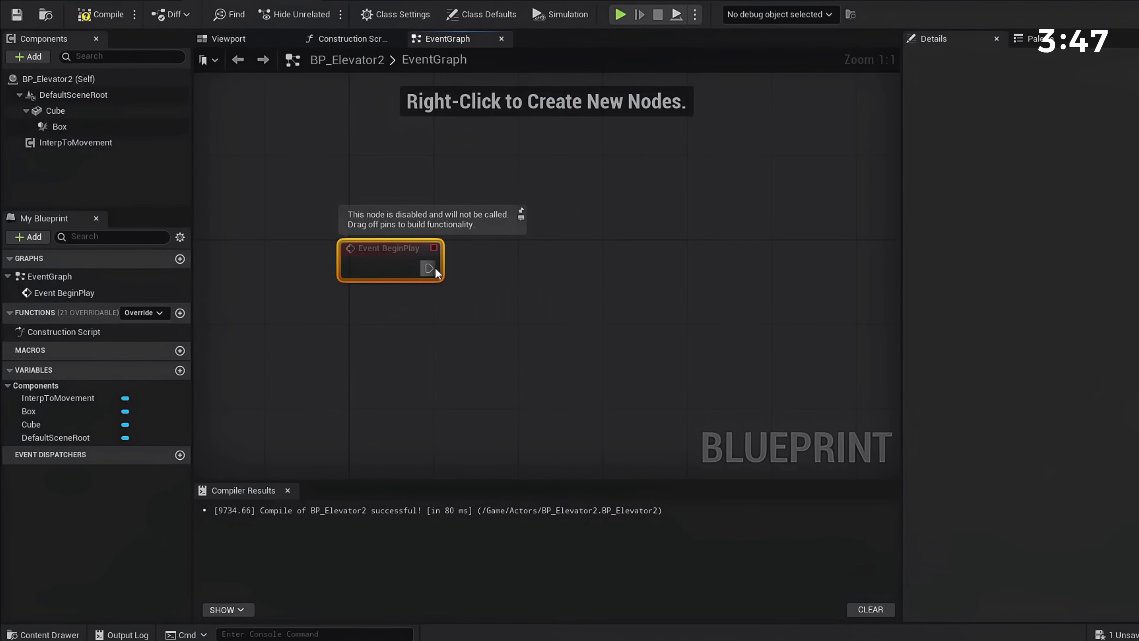
pyautogui.moveTo(515, 271); pyautogui.dragTo(516, 272)
pyautogui.write('cast t')
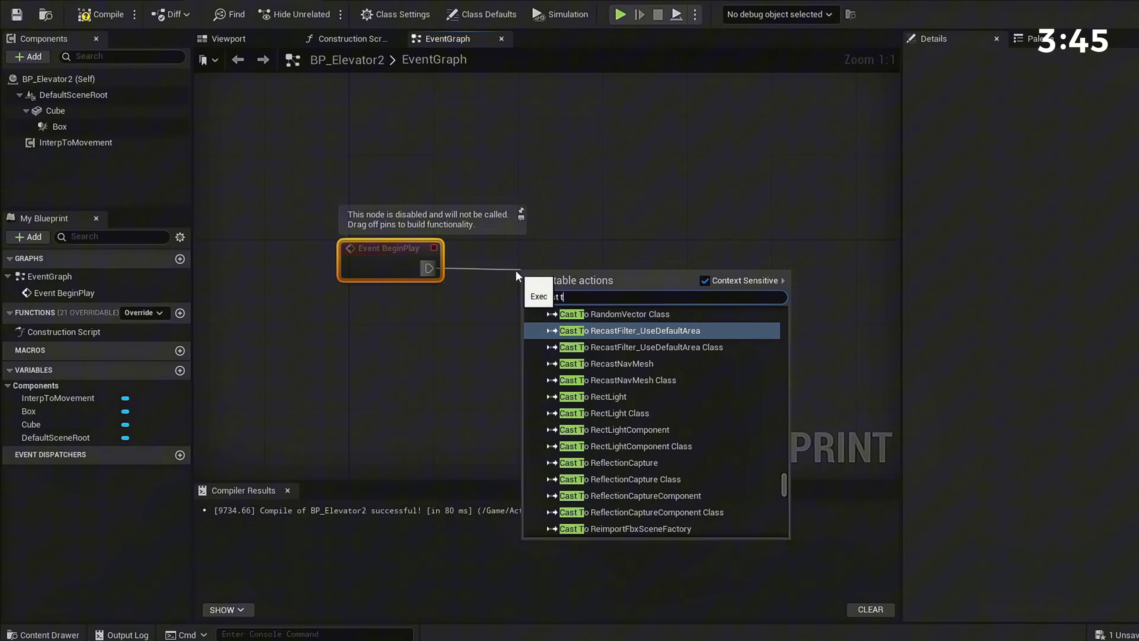
pyautogui.write('o bp_third')
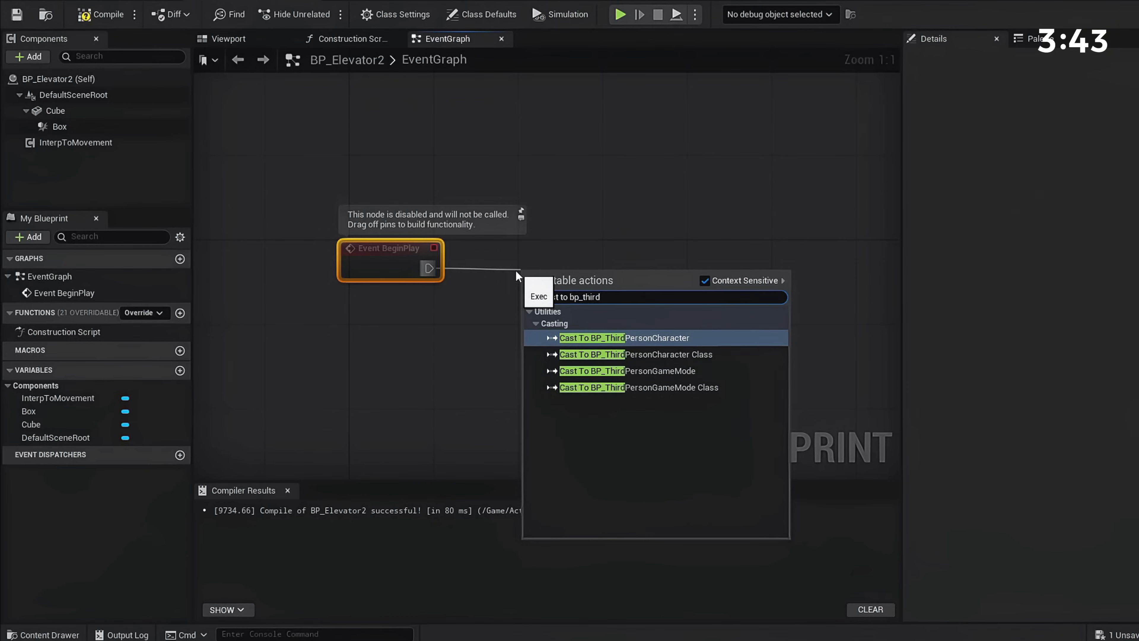
pyautogui.press('Return')
pyautogui.moveTo(577, 270); pyautogui.dragTo(533, 252)
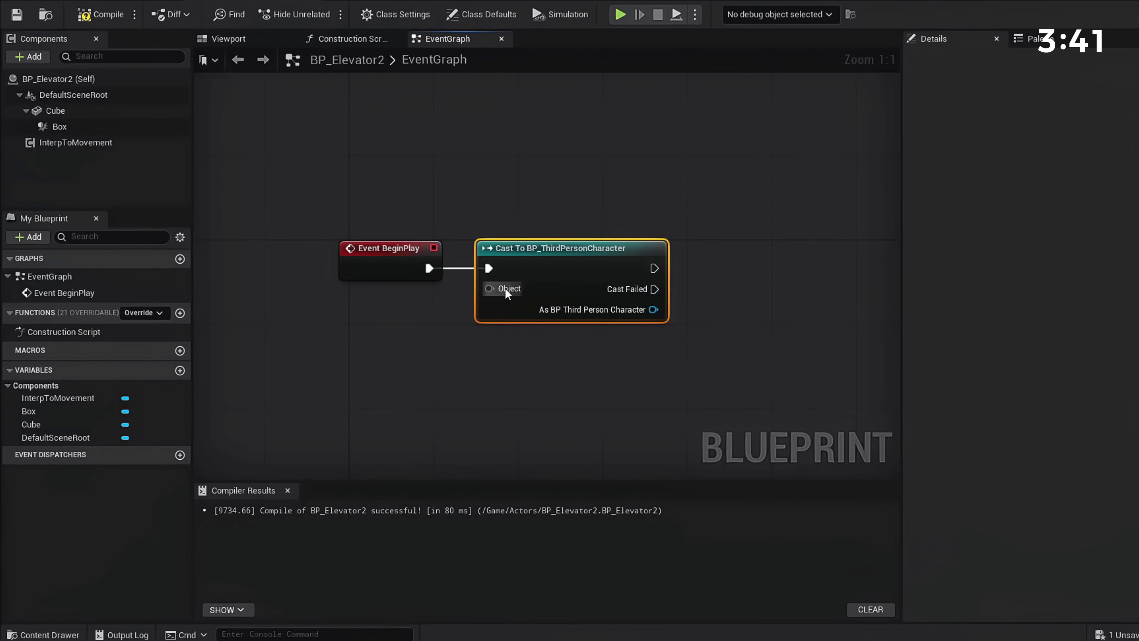
# - Feed the cast's Object input from a Get Player Character node placed below Event BeginPlay
pyautogui.moveTo(375, 349); pyautogui.dragTo(374, 349)
pyautogui.write('get player char')
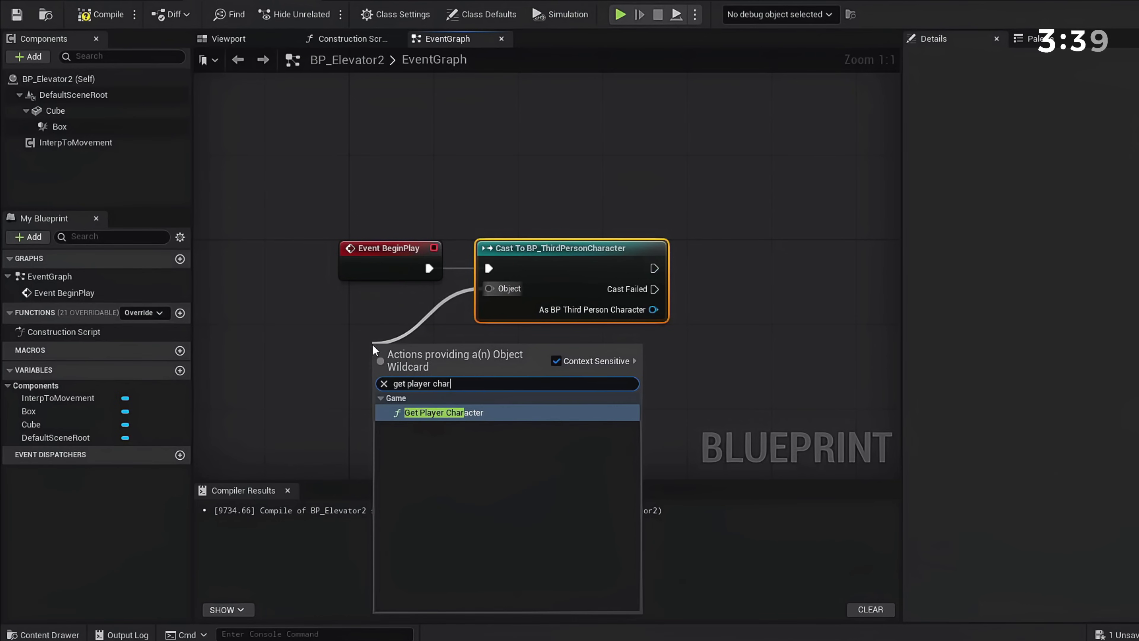
pyautogui.press('Return')
pyautogui.moveTo(395, 337); pyautogui.dragTo(280, 299)
# - Promote the cast's As BP Third Person Character output to a variable, with its SET node following the cast
pyautogui.moveTo(647, 379); pyautogui.dragTo(501, 372, button='right')
pyautogui.rightClick(466, 301)
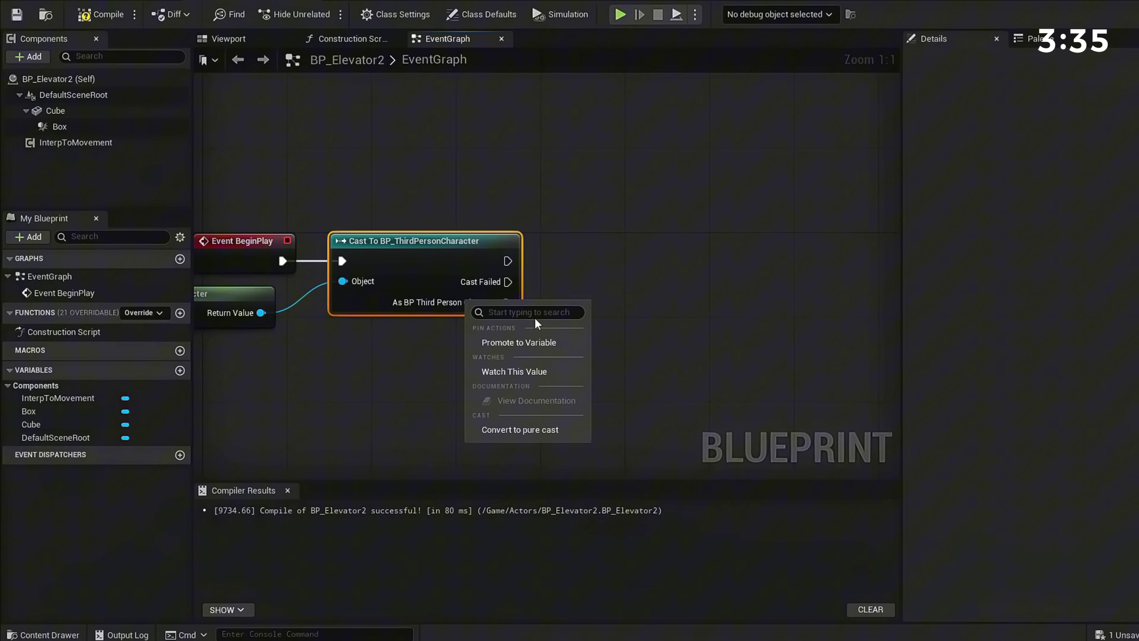
pyautogui.click(531, 343)
pyautogui.moveTo(419, 403); pyautogui.dragTo(520, 376, button='right')
pyautogui.scroll(-1, 519, 376)
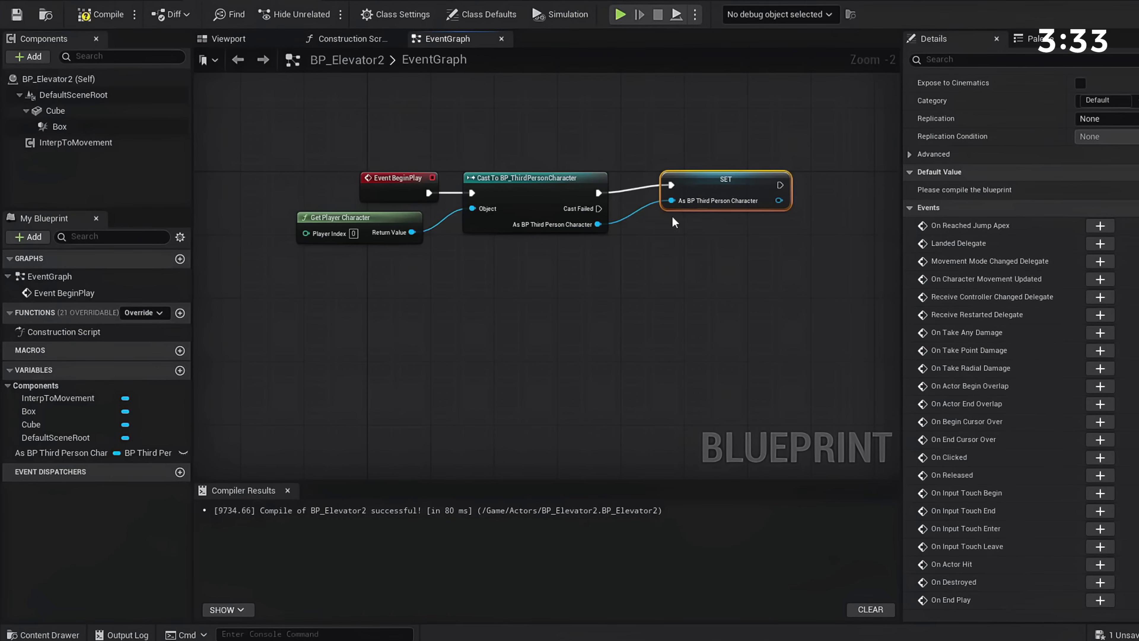
# - Add an On Component Begin Overlap event for the Box component and place it below the BeginPlay chain
pyautogui.click(55, 128)
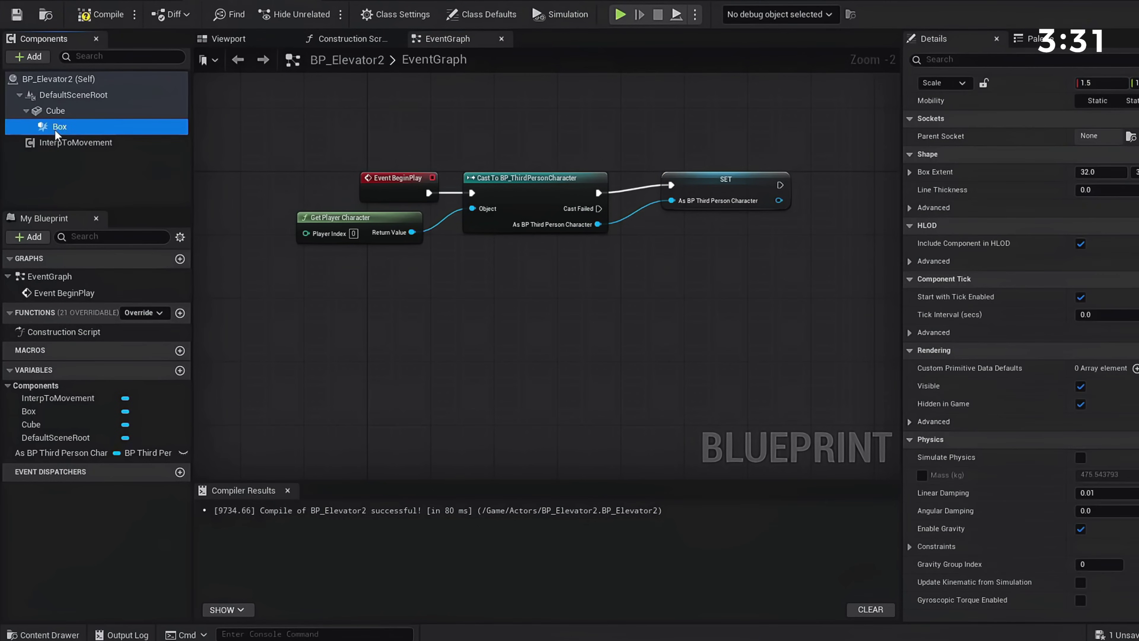
pyautogui.scroll(-15, 1128, 297)
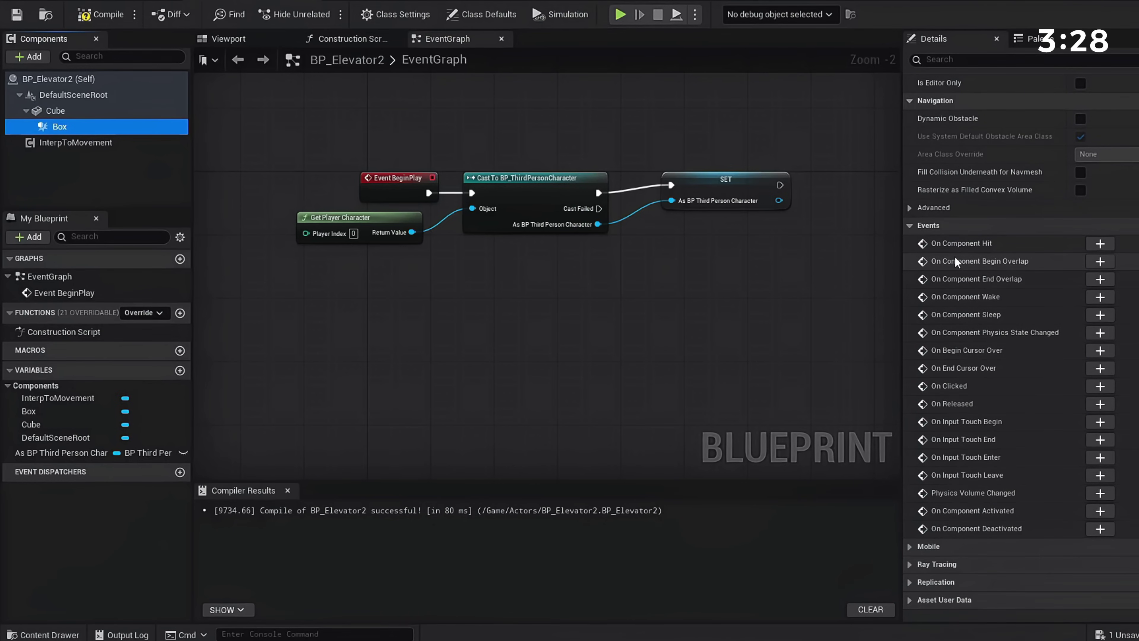
pyautogui.click(1099, 261)
pyautogui.scroll(2, 537, 287)
pyautogui.moveTo(688, 190); pyautogui.dragTo(496, 324, button='right')
pyautogui.scroll(-1, 529, 319)
# - Add a Branch node fed by the execution output of the Box's overlap event
pyautogui.moveTo(435, 340); pyautogui.dragTo(612, 328)
pyautogui.write('branch')
pyautogui.press('Return')
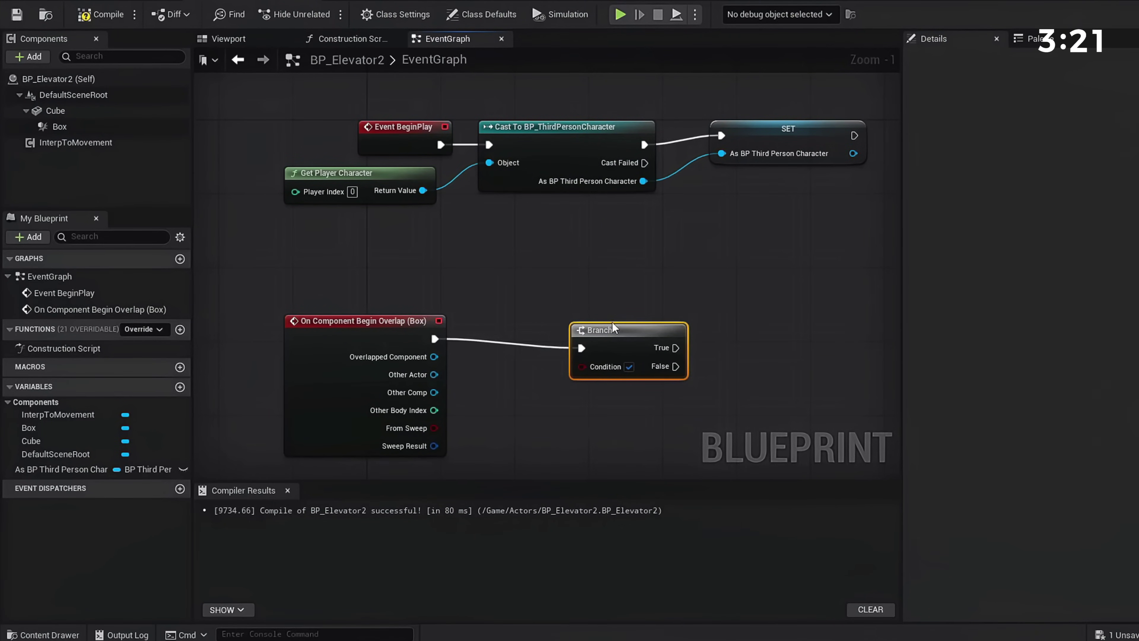
# - Create an equality (==) node from the overlap event's Other Actor output and place it below the Branch
pyautogui.moveTo(527, 374); pyautogui.dragTo(509, 368, button='right')
pyautogui.moveTo(415, 368); pyautogui.dragTo(490, 404)
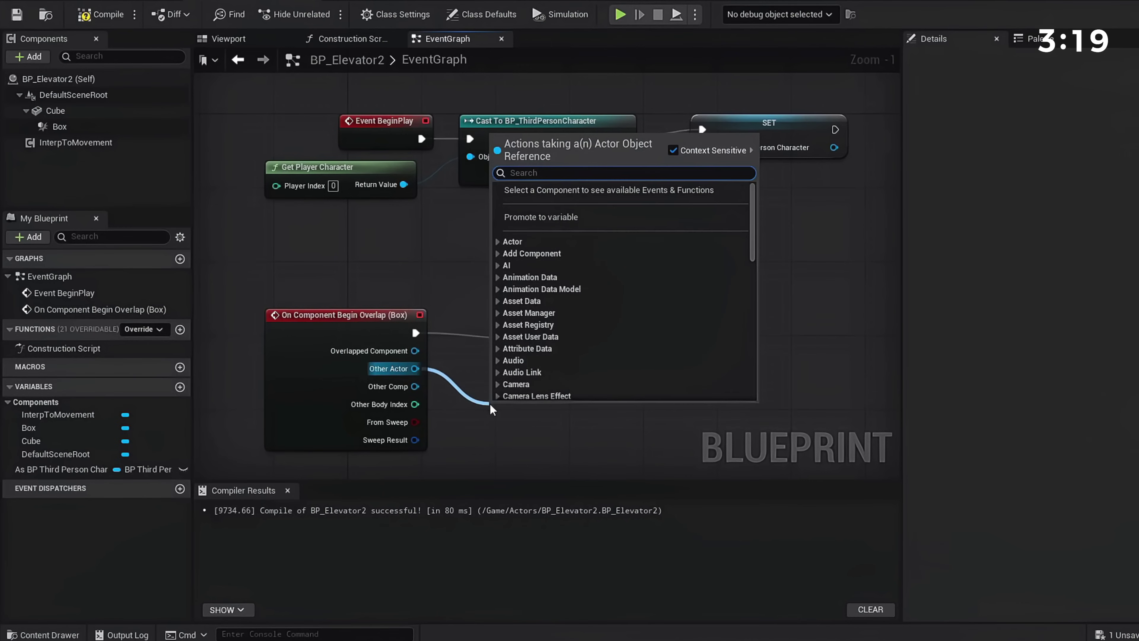
pyautogui.write('=')
pyautogui.press('Return')
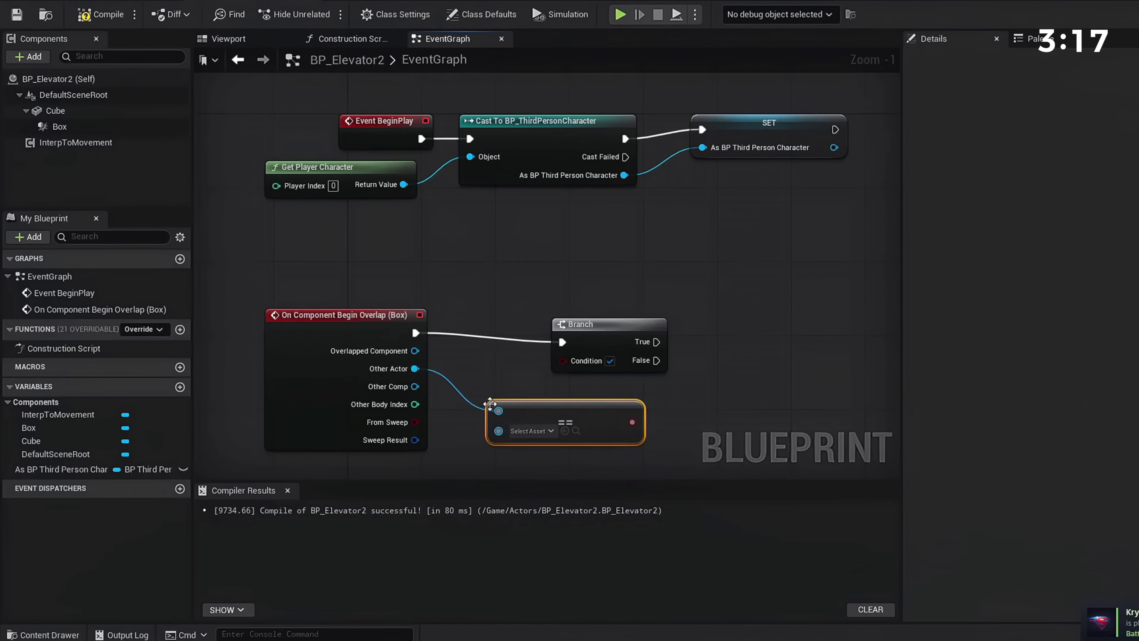
# - Feed the equality node's second input from the As BP Third Person Character variable, with its getter below the overlap event
pyautogui.moveTo(524, 397); pyautogui.dragTo(529, 345, button='right')
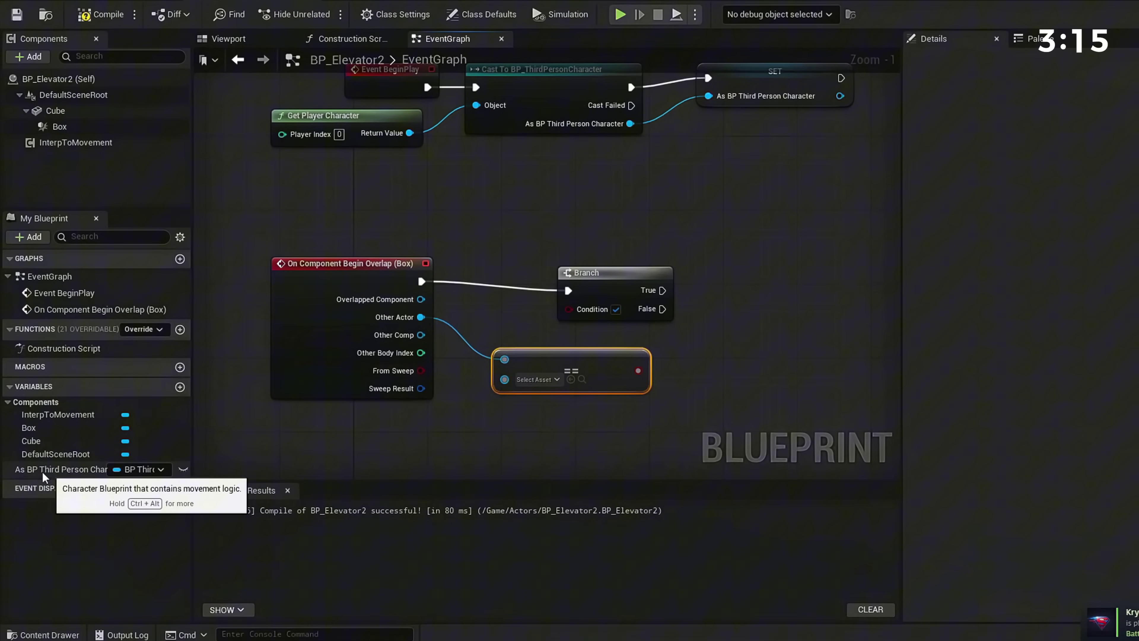
pyautogui.moveTo(41, 471); pyautogui.dragTo(536, 375)
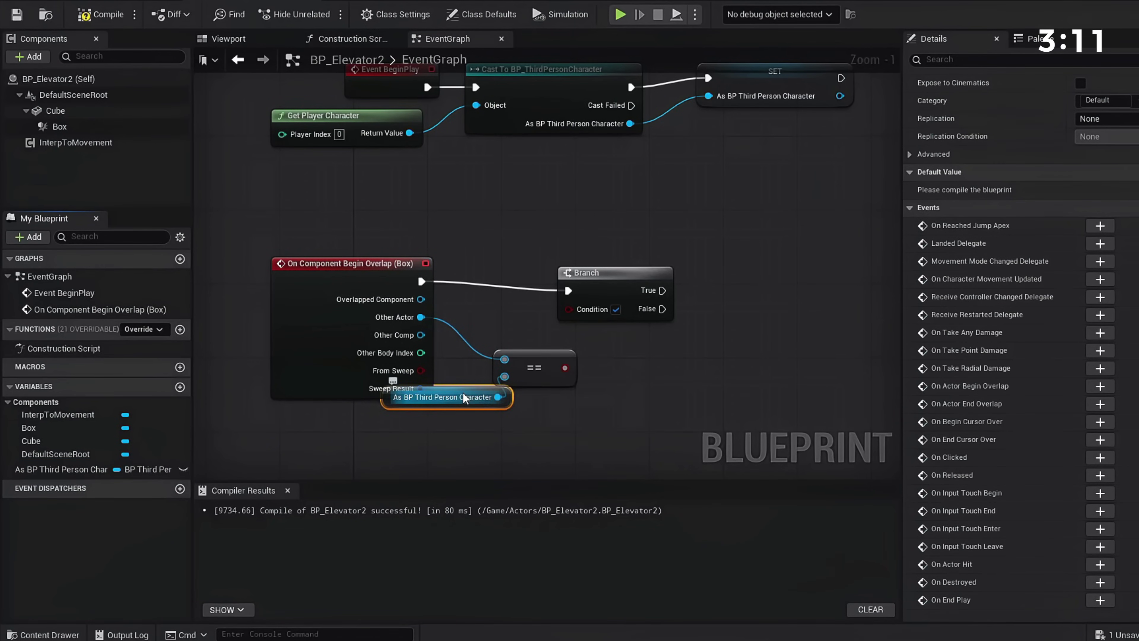
pyautogui.moveTo(467, 396); pyautogui.dragTo(384, 442)
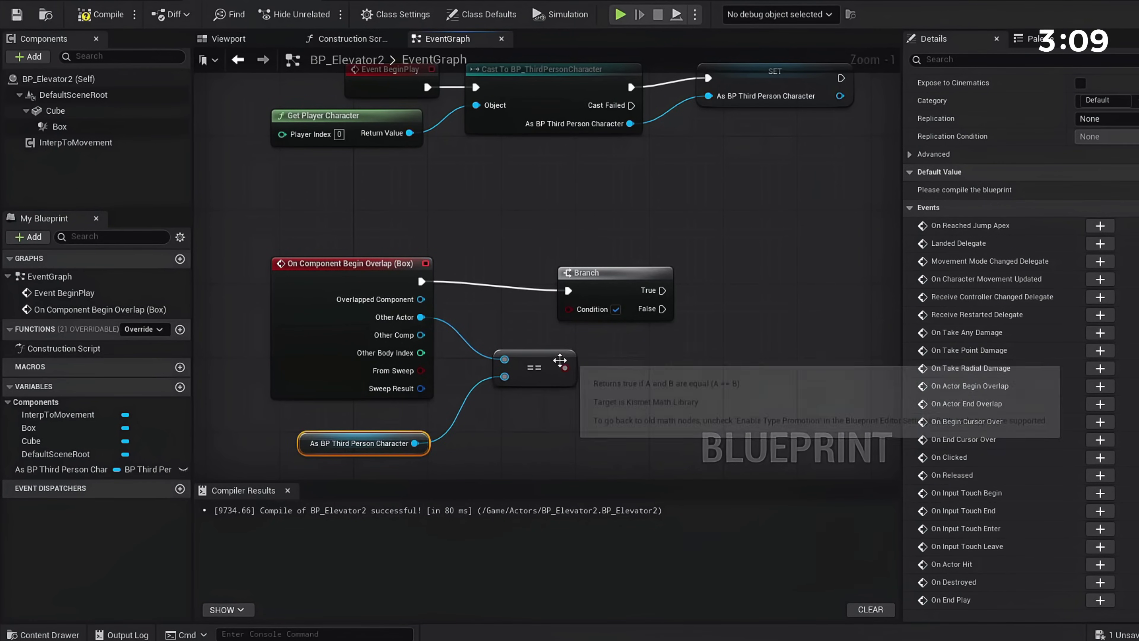
# - Connect the equality result to the Branch's Condition and align the Branch with the overlap event
pyautogui.moveTo(564, 368); pyautogui.dragTo(554, 332)
pyautogui.moveTo(593, 275); pyautogui.dragTo(658, 267)
pyautogui.moveTo(755, 311)
pyautogui.mouseDown(button='right')
pyautogui.moveTo(528, 333)
pyautogui.moveTo(748, 290)
pyautogui.mouseUp(button='right')
pyautogui.click(497, 405)
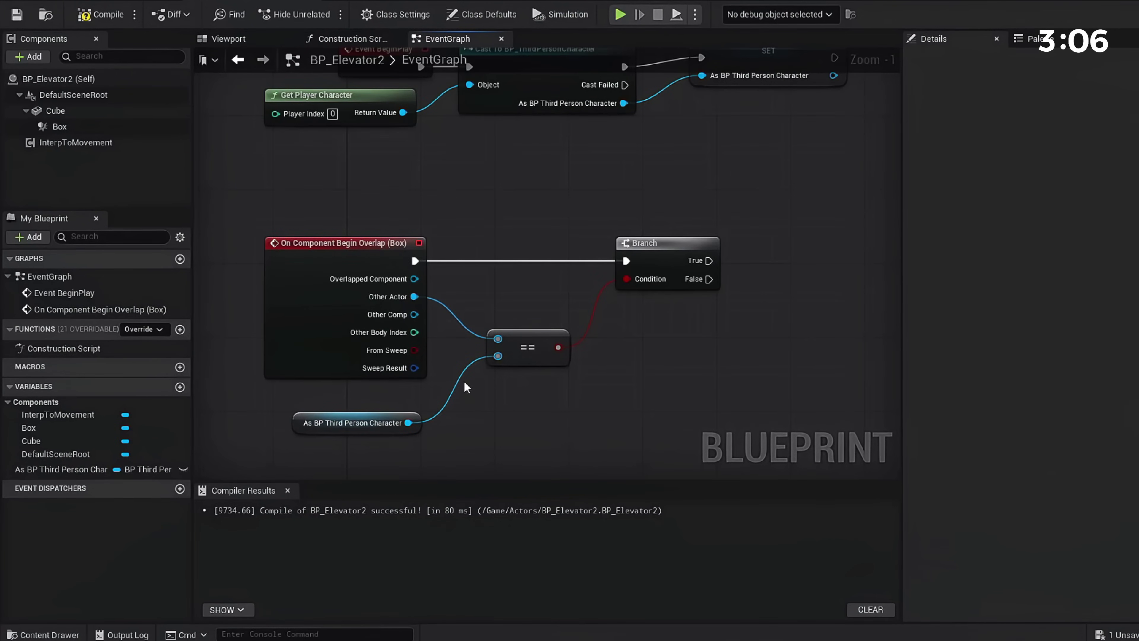
pyautogui.click(336, 253)
pyautogui.click(655, 251)
# - Add an Activate (InterpToMovement) node from the Branch's True output
pyautogui.moveTo(748, 244); pyautogui.dragTo(505, 235, button='right')
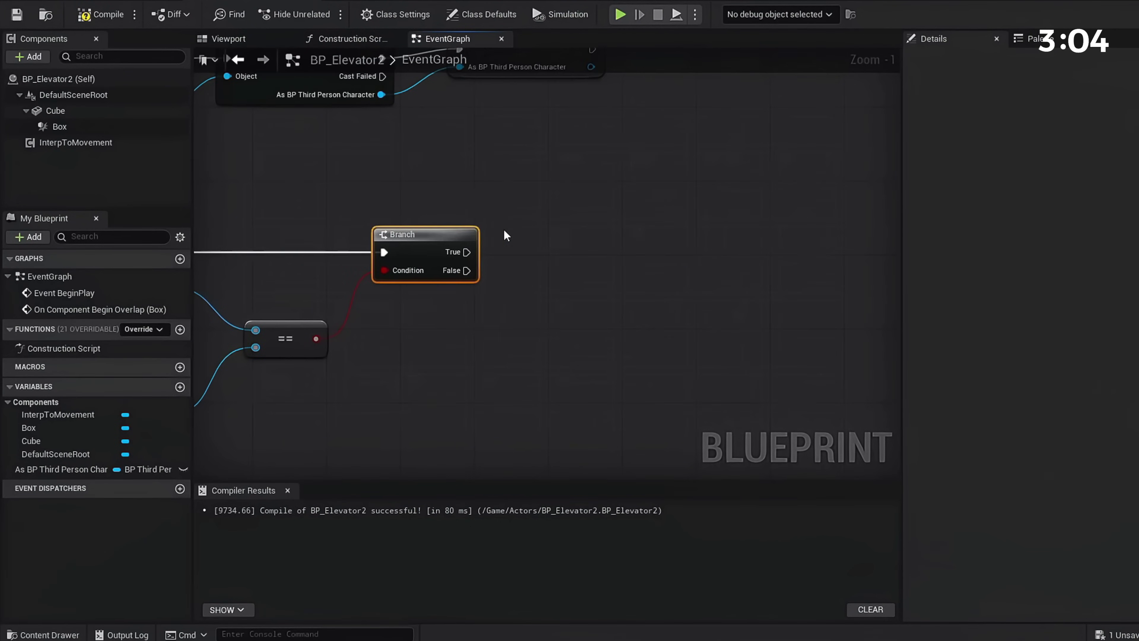
pyautogui.moveTo(483, 248); pyautogui.dragTo(534, 247)
pyautogui.write('activate')
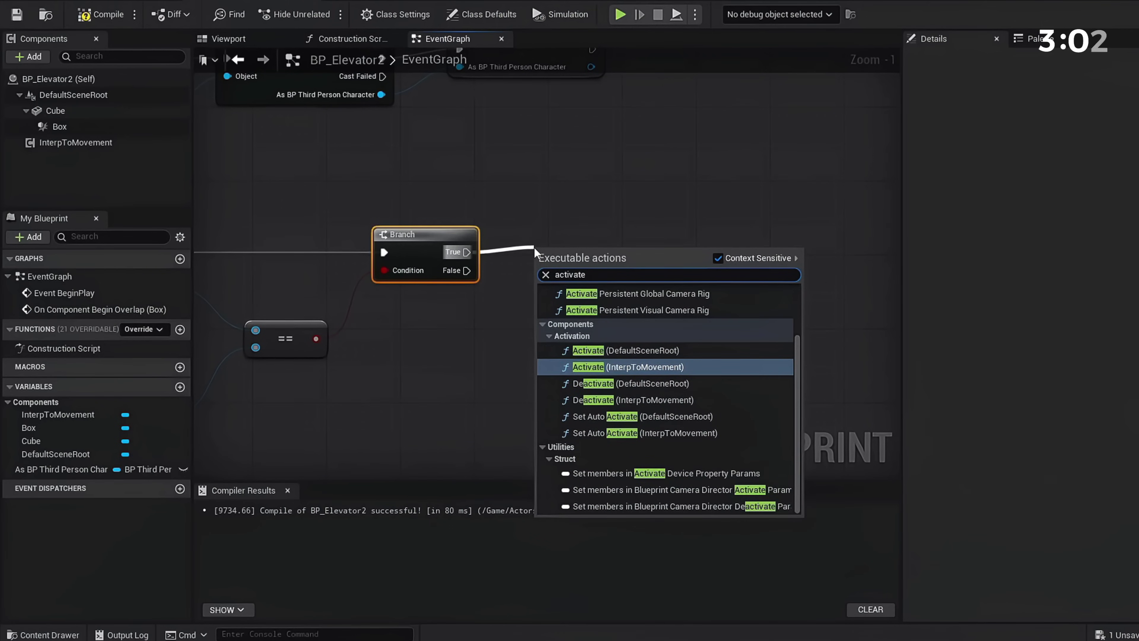
pyautogui.press('Return')
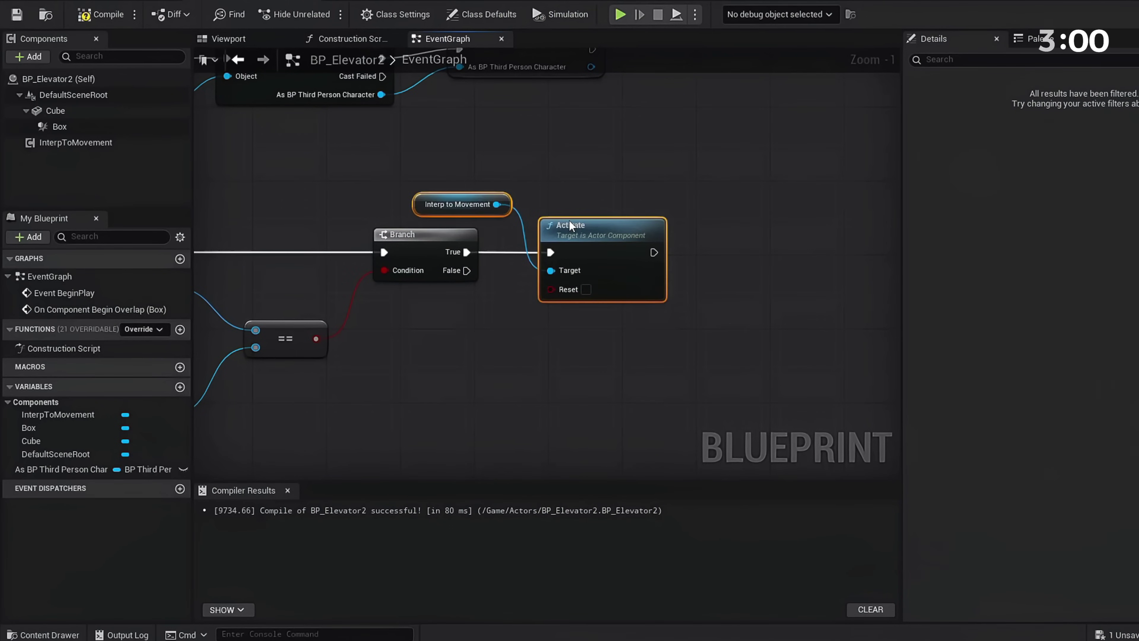
pyautogui.click(750, 200)
# - Add an Add Control Point Position node for Interp to Movement after the SET node in the BeginPlay chain
pyautogui.scroll(-1, 750, 201)
pyautogui.moveTo(591, 189); pyautogui.dragTo(705, 252, button='right')
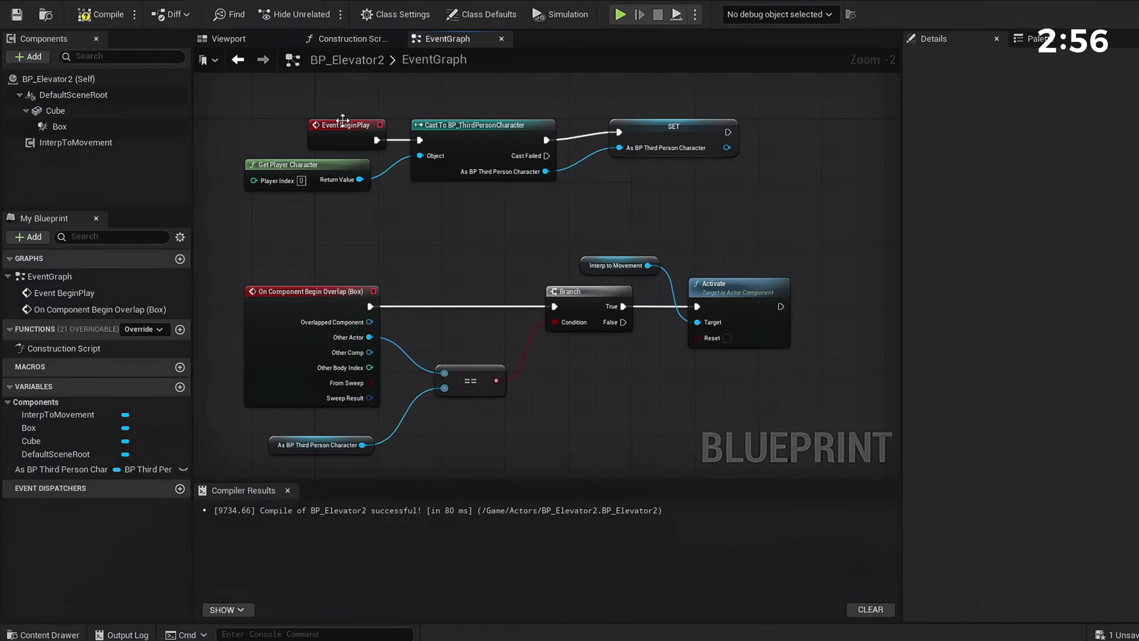
pyautogui.moveTo(515, 168); pyautogui.dragTo(400, 161, button='right')
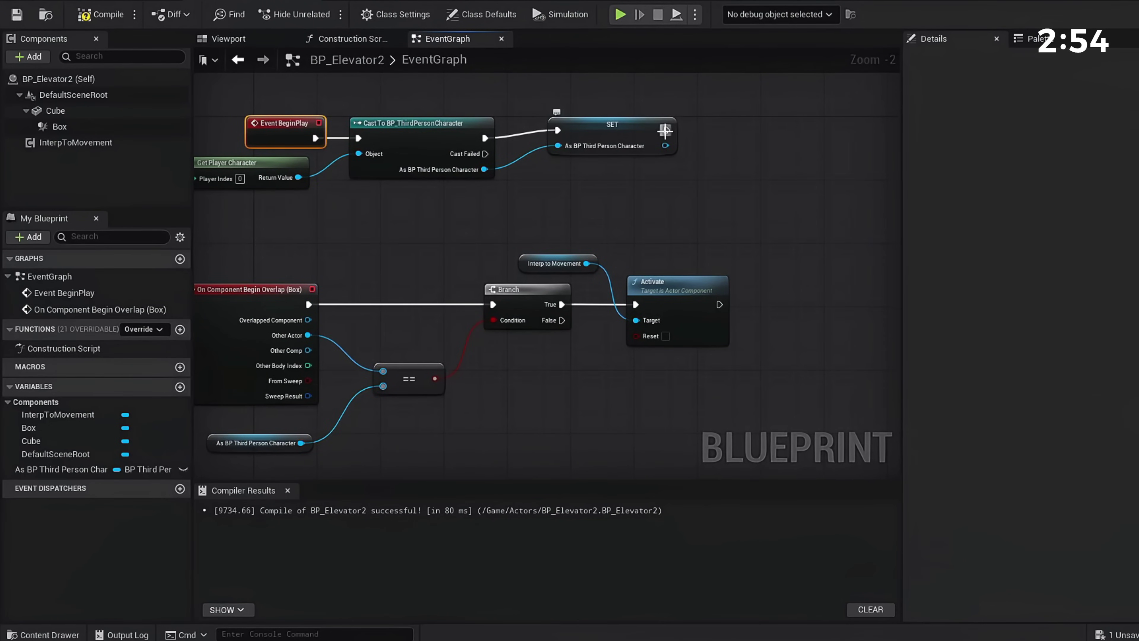
pyautogui.moveTo(666, 130); pyautogui.dragTo(723, 134)
pyautogui.write('control point')
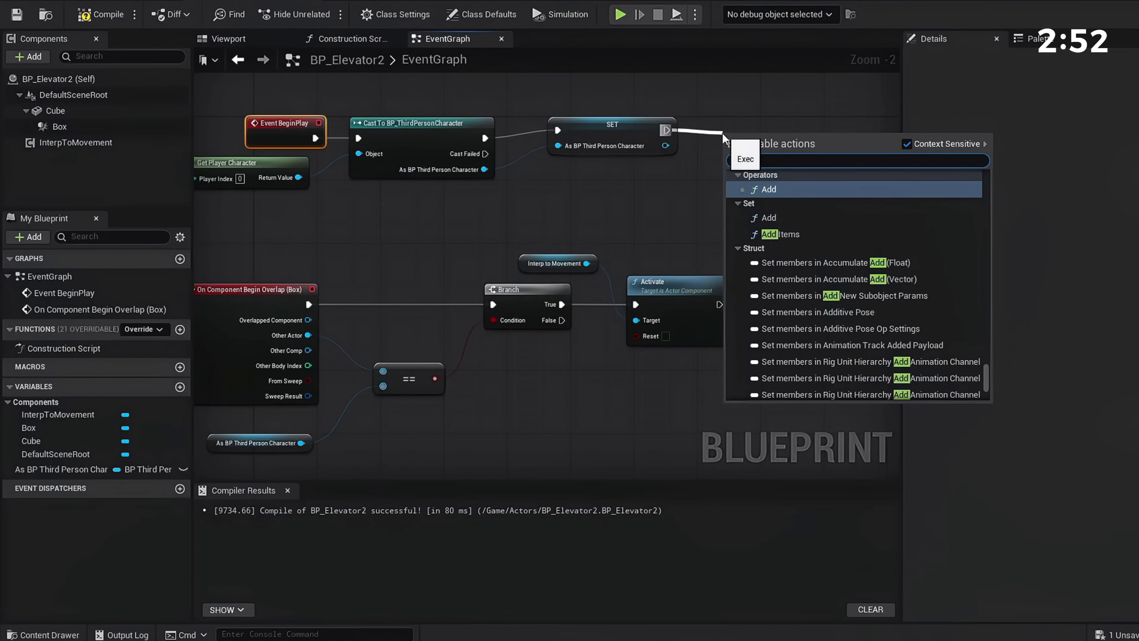
pyautogui.press('Return')
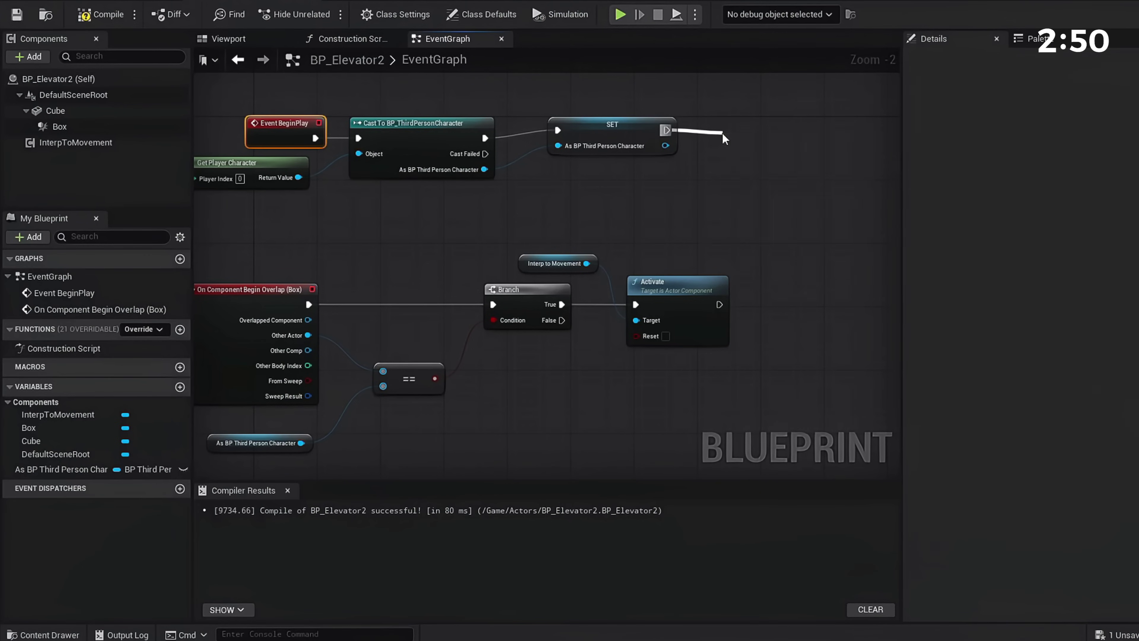
pyautogui.click(692, 220)
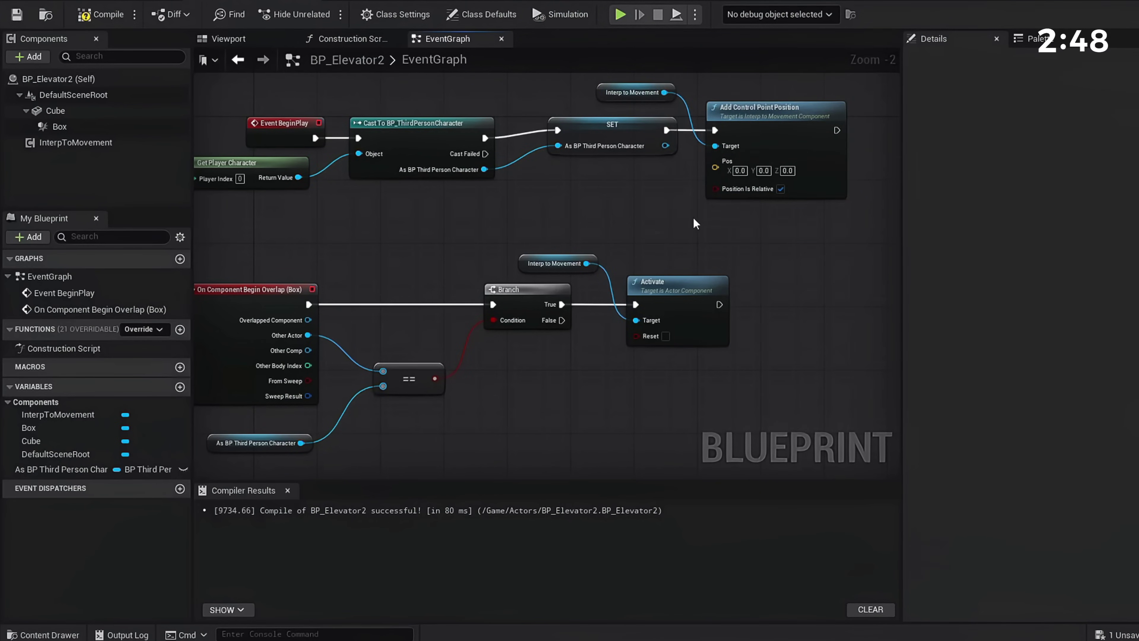
# - Promote the Pos input of Add Control Point Position to a vector variable named Elevator Landing
pyautogui.moveTo(745, 226); pyautogui.dragTo(658, 241, button='right')
pyautogui.rightClick(639, 183)
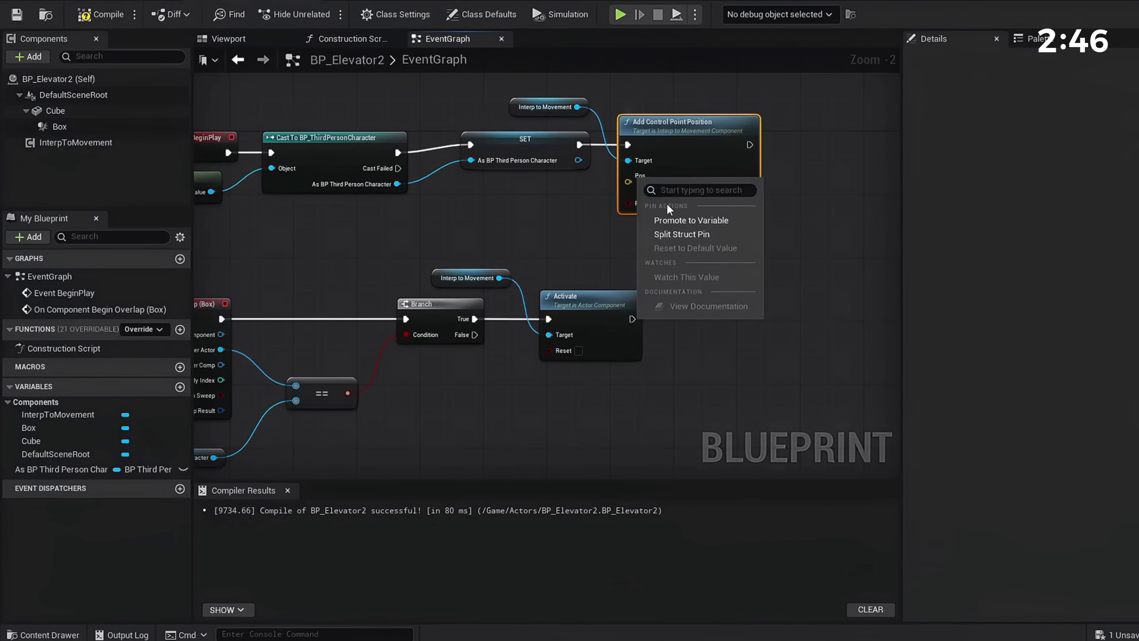
pyautogui.click(711, 220)
pyautogui.write('E')
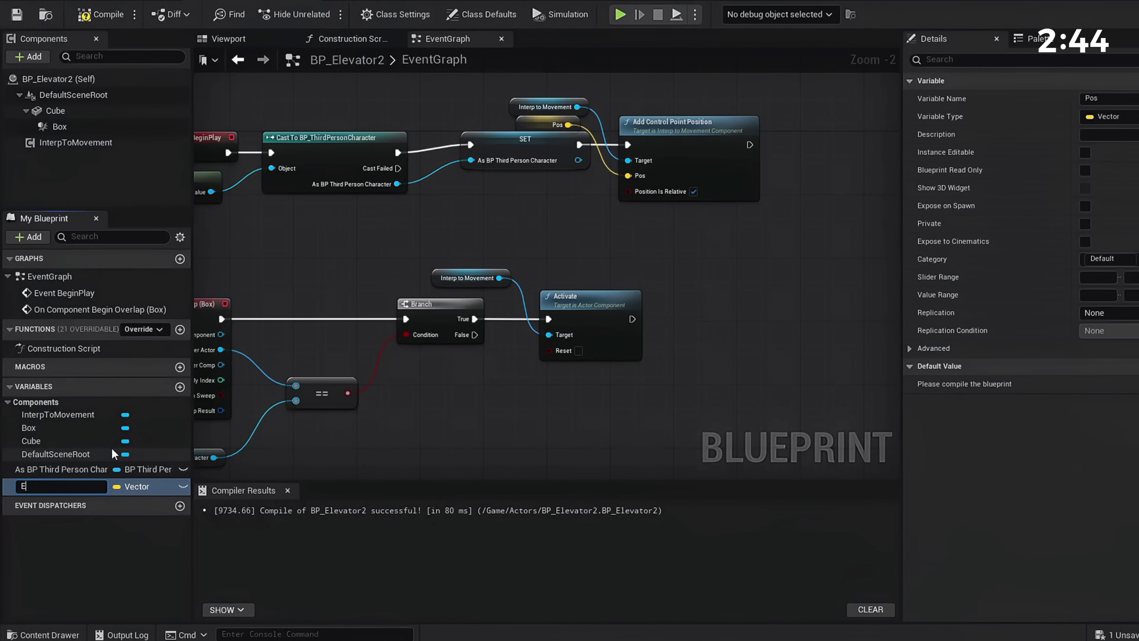
pyautogui.write('levator Landing')
pyautogui.press('Return')
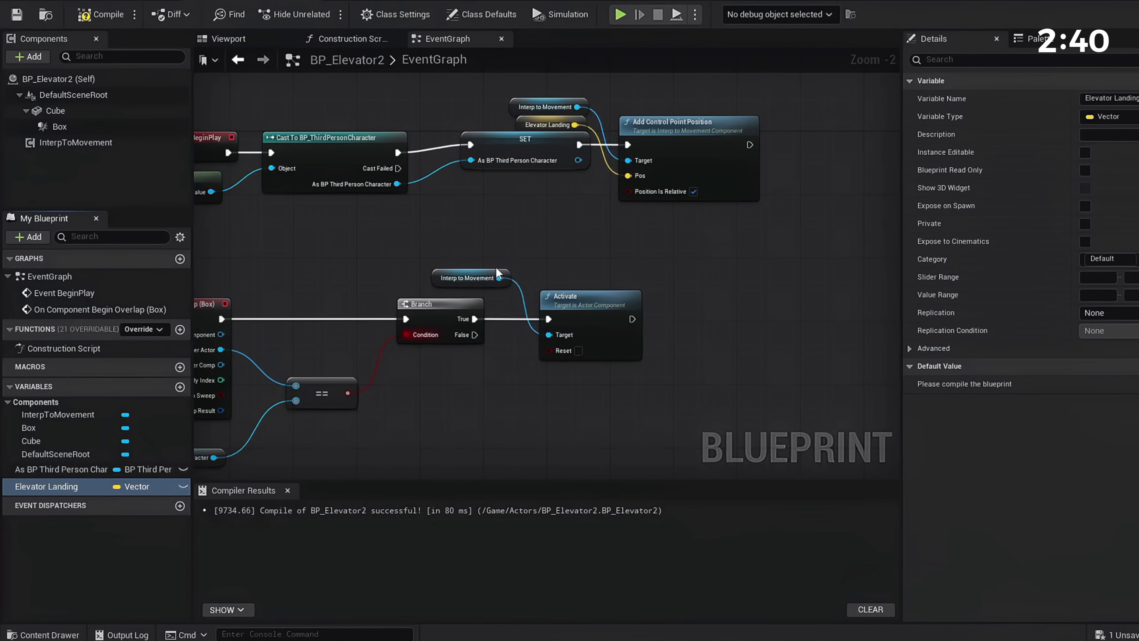
# - Move the Elevator Landing and upper Interp to Movement getters below the SET node to tidy the graph
pyautogui.moveTo(552, 118); pyautogui.dragTo(528, 228)
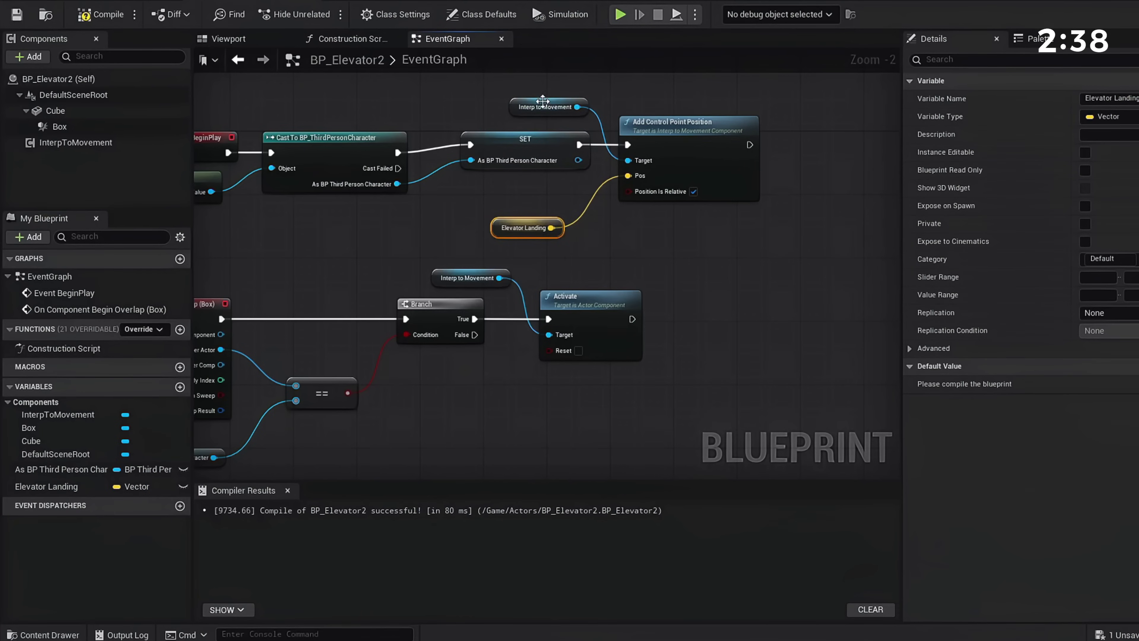
pyautogui.moveTo(542, 101); pyautogui.dragTo(525, 190)
pyautogui.moveTo(521, 228); pyautogui.dragTo(609, 225, button='right')
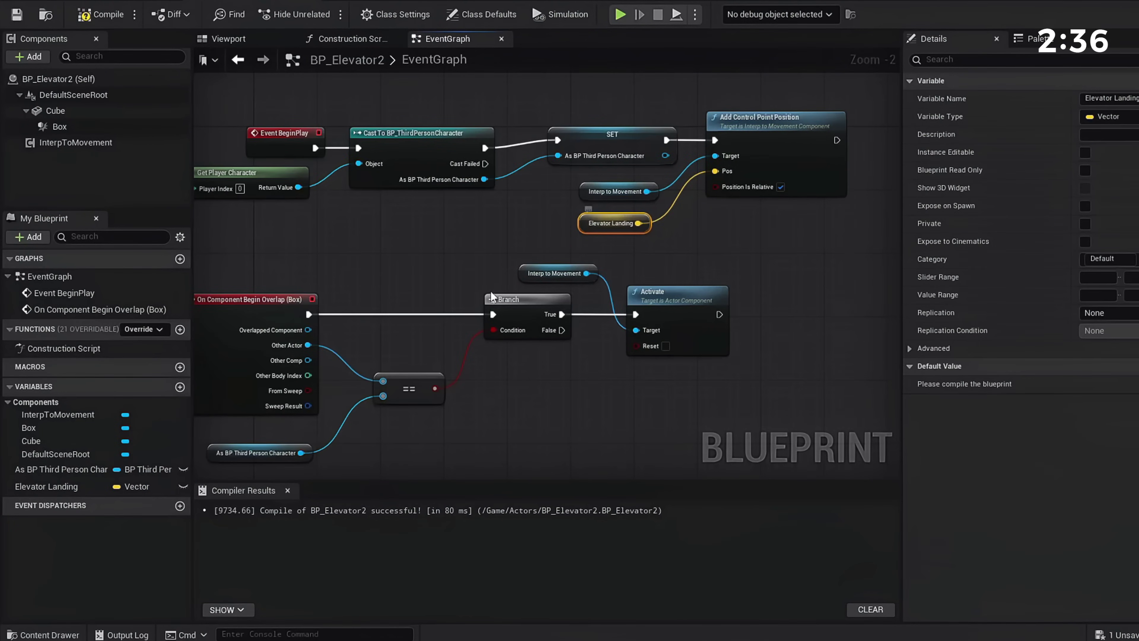
# - Enable Instance Editable and Show 3D Widget for the Elevator Landing variable and compile the Blueprint
pyautogui.click(81, 485)
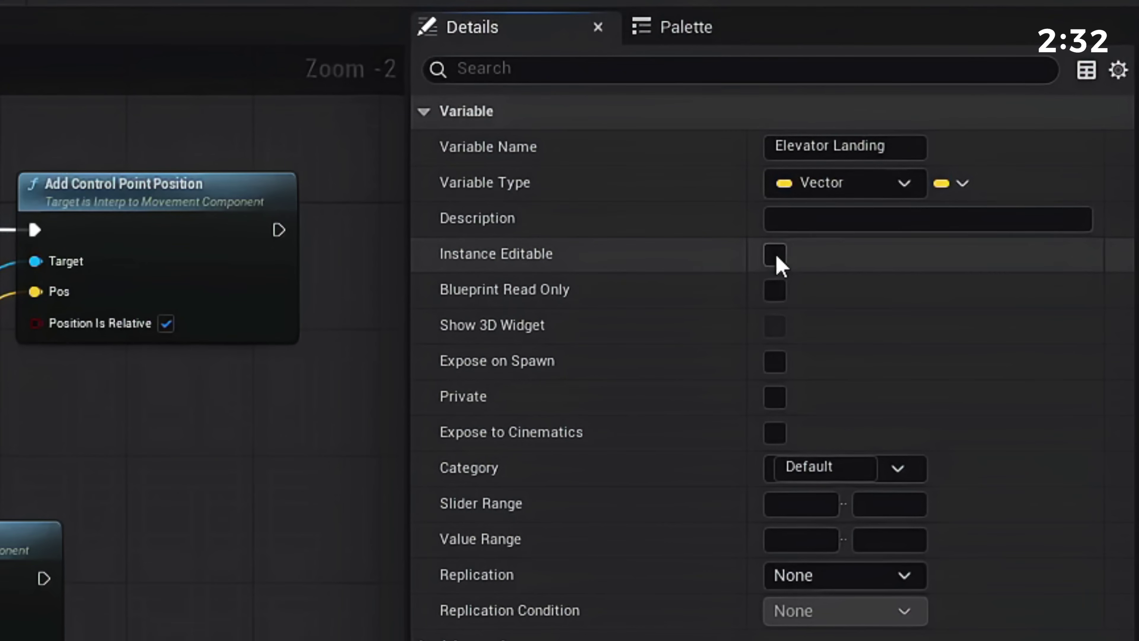
pyautogui.click(1085, 152)
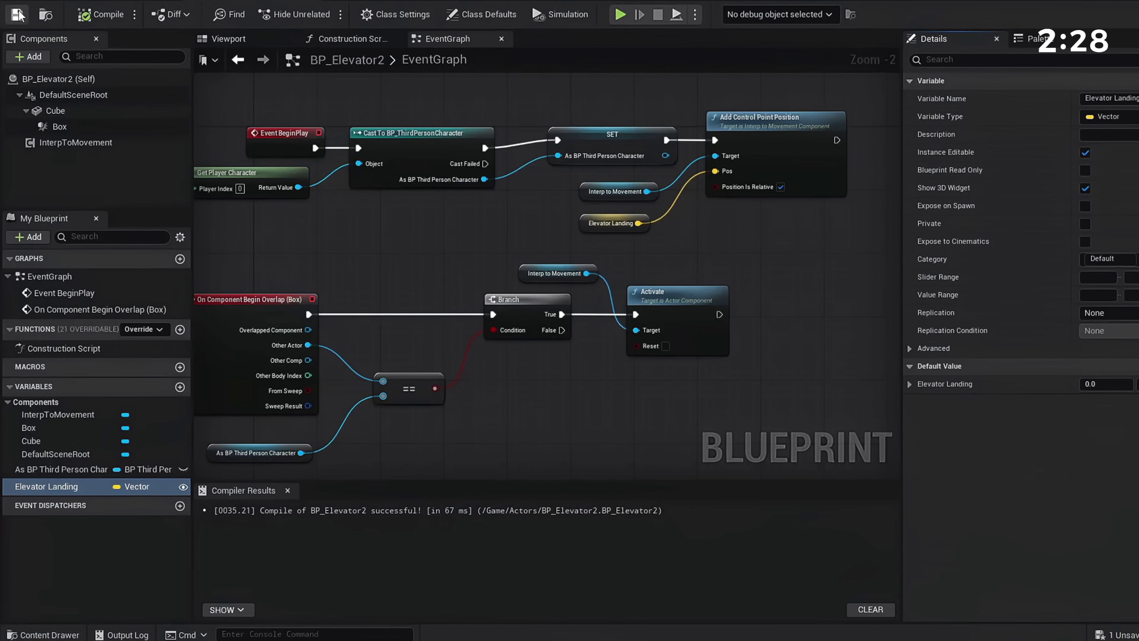
# - Return to the level and place a BP_Elevator2 instance from the Actors folder on the arena floor
pyautogui.click(119, 1)
pyautogui.press('w')
pyautogui.moveTo(449, 173); pyautogui.dragTo(421, 150, button='right')
pyautogui.moveTo(438, 215); pyautogui.dragTo(463, 234, button='right')
pyautogui.press('e')
pyautogui.hotkey('ctrl', 'space')
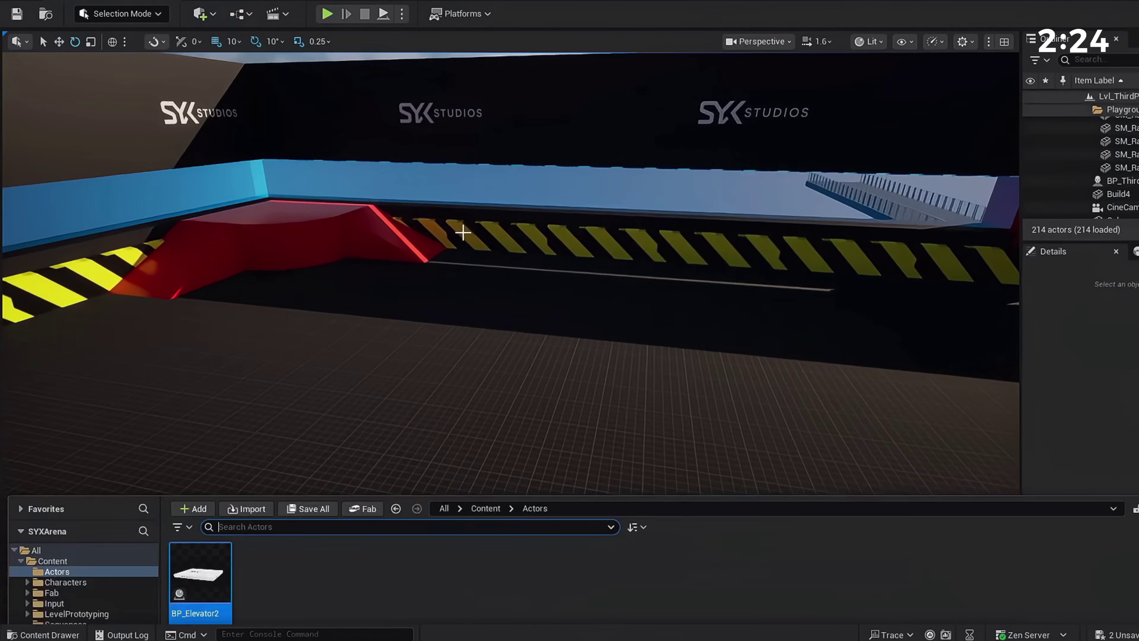
pyautogui.moveTo(220, 401); pyautogui.dragTo(470, 419)
# - Add a basic Cube shape to the level near the elevator platform
pyautogui.press('w')
pyautogui.scroll(-2, 496, 410)
pyautogui.moveTo(495, 410)
pyautogui.mouseDown(button='right')
pyautogui.moveTo(511, 426)
pyautogui.moveTo(489, 424)
pyautogui.mouseUp(button='right')
pyautogui.press('a')
pyautogui.click(202, 15)
pyautogui.moveTo(254, 184)
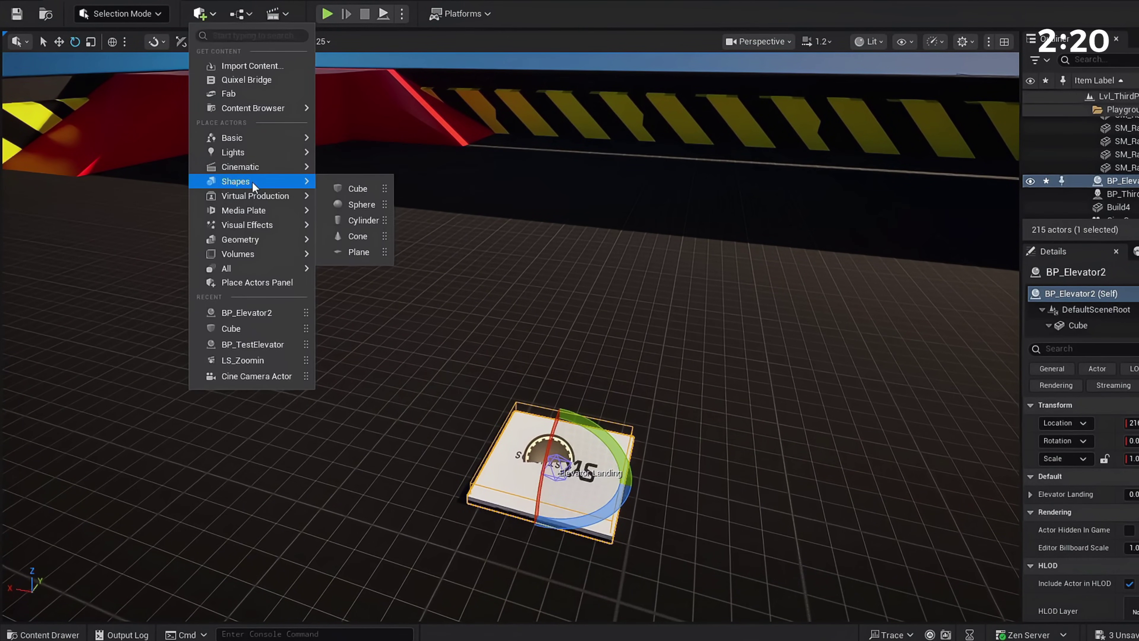
pyautogui.click(348, 184)
pyautogui.press('w')
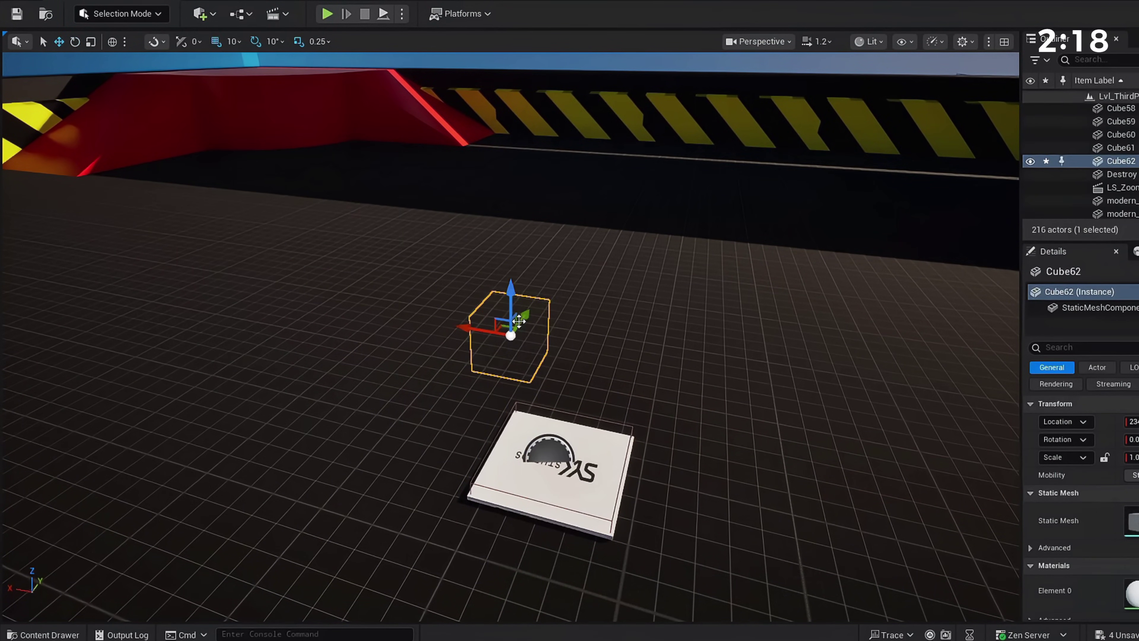
# - Position the new cube against the elevator platform's edge and scale it up into a tall pillar
pyautogui.moveTo(519, 311); pyautogui.dragTo(588, 251)
pyautogui.moveTo(589, 251); pyautogui.dragTo(700, 287, button='right')
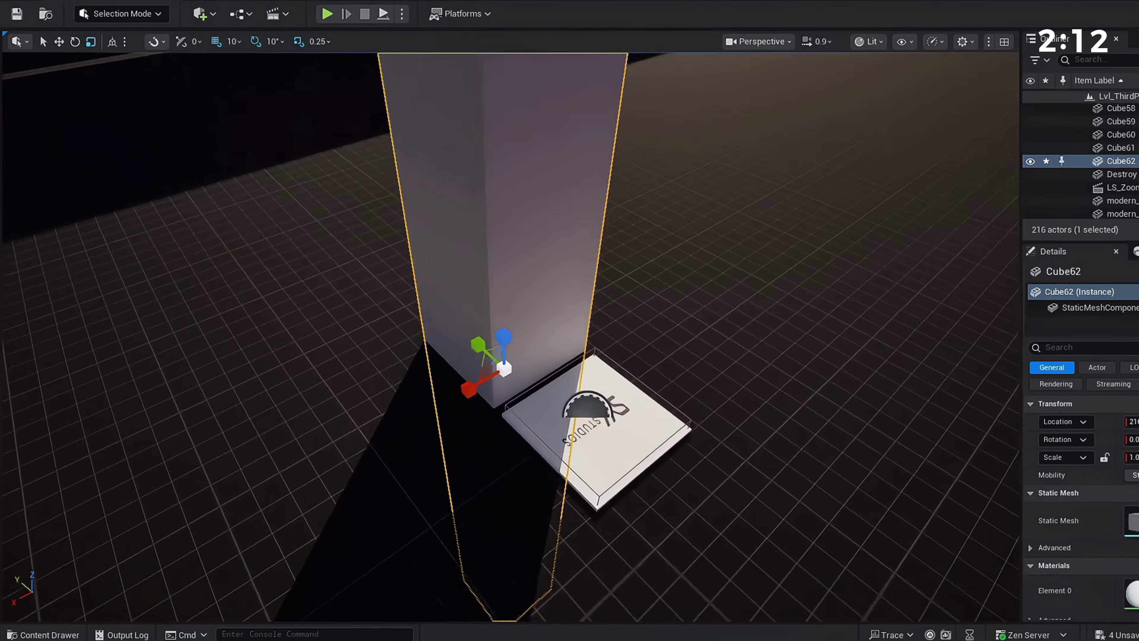
pyautogui.moveTo(636, 534); pyautogui.dragTo(663, 550, button='right')
# - Select the BP_Elevator2 actor in the level and lift its Elevator Landing point slightly above the platform
pyautogui.click(628, 453)
pyautogui.moveTo(627, 453); pyautogui.dragTo(713, 442, button='right')
pyautogui.scroll(-1, 713, 442)
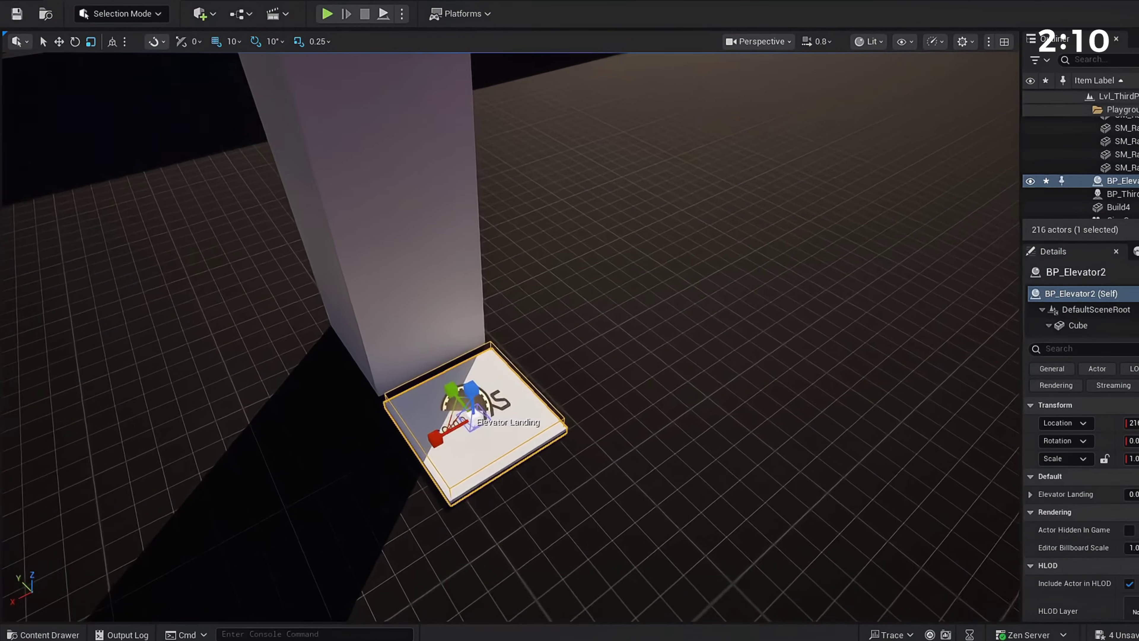
pyautogui.press('w')
pyautogui.moveTo(476, 395); pyautogui.dragTo(530, 315, button='right')
pyautogui.scroll(-1, 521, 327)
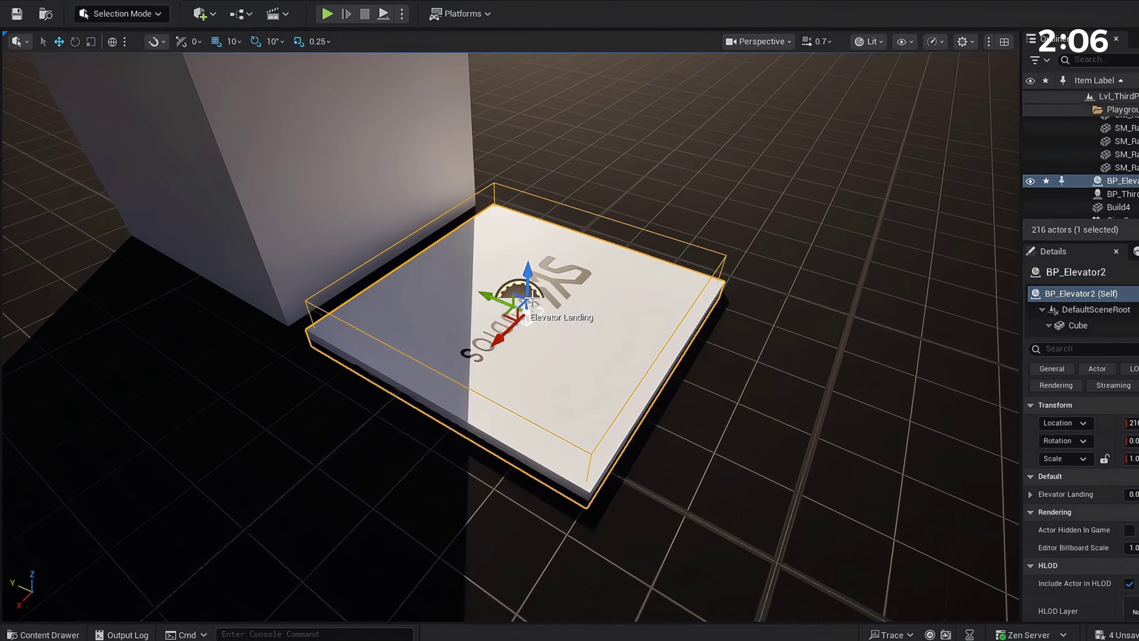
pyautogui.rightClick(597, 287)
pyautogui.click(561, 336)
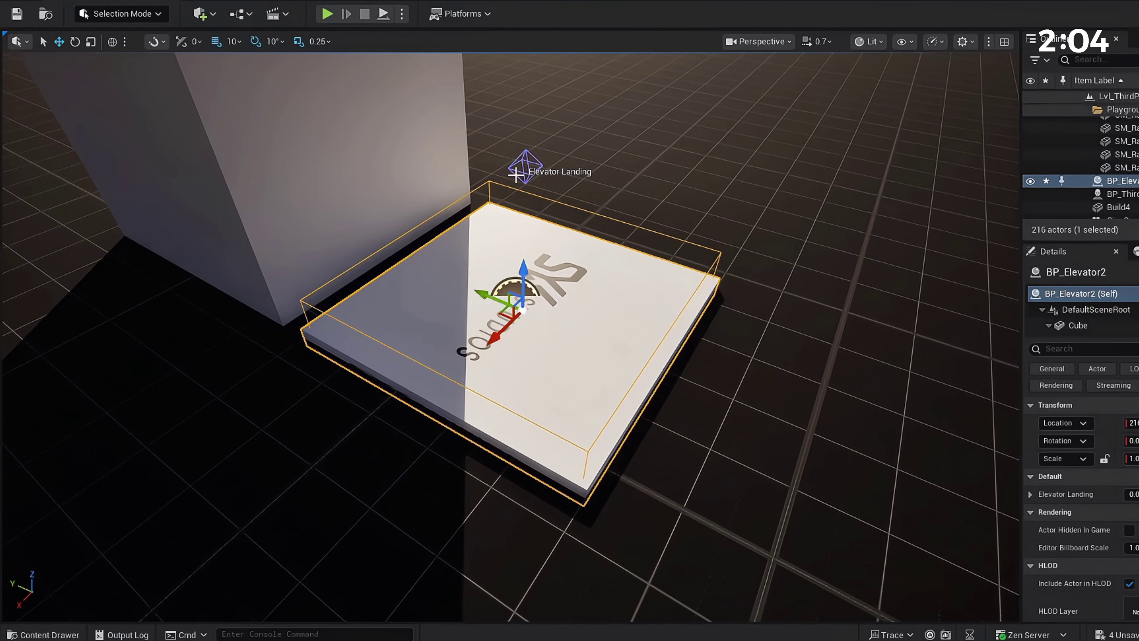
# - Raise the Elevator Landing point high above the platform, up to around the top of the pillar
pyautogui.moveTo(559, 311)
pyautogui.mouseDown(button='right')
pyautogui.moveTo(561, 193)
pyautogui.moveTo(559, 310)
pyautogui.mouseUp(button='right')
pyautogui.press('s')
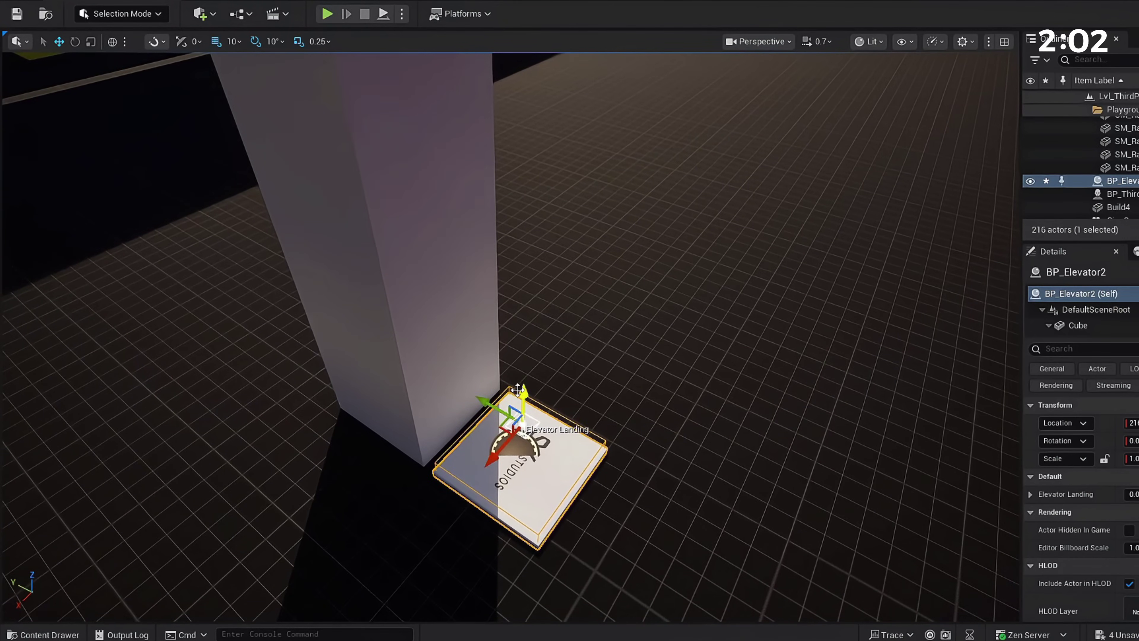
pyautogui.press('e')
pyautogui.moveTo(490, 133); pyautogui.dragTo(519, 164, button='right')
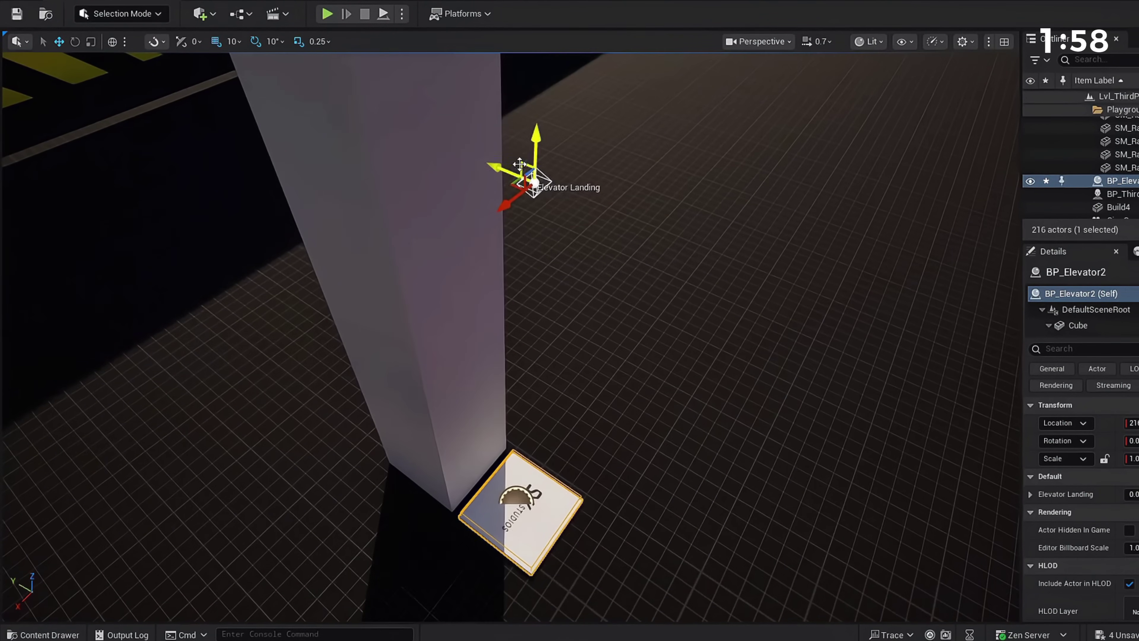
pyautogui.moveTo(534, 128); pyautogui.dragTo(534, 113)
pyautogui.moveTo(534, 113); pyautogui.dragTo(533, 70, button='right')
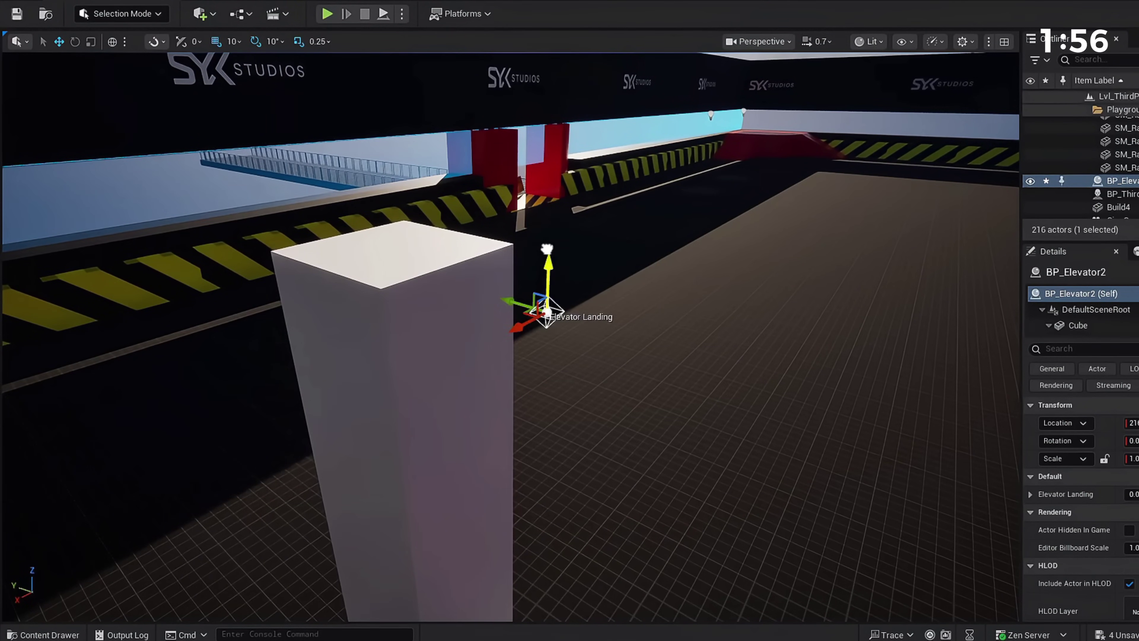
pyautogui.moveTo(554, 258); pyautogui.dragTo(554, 341, button='right')
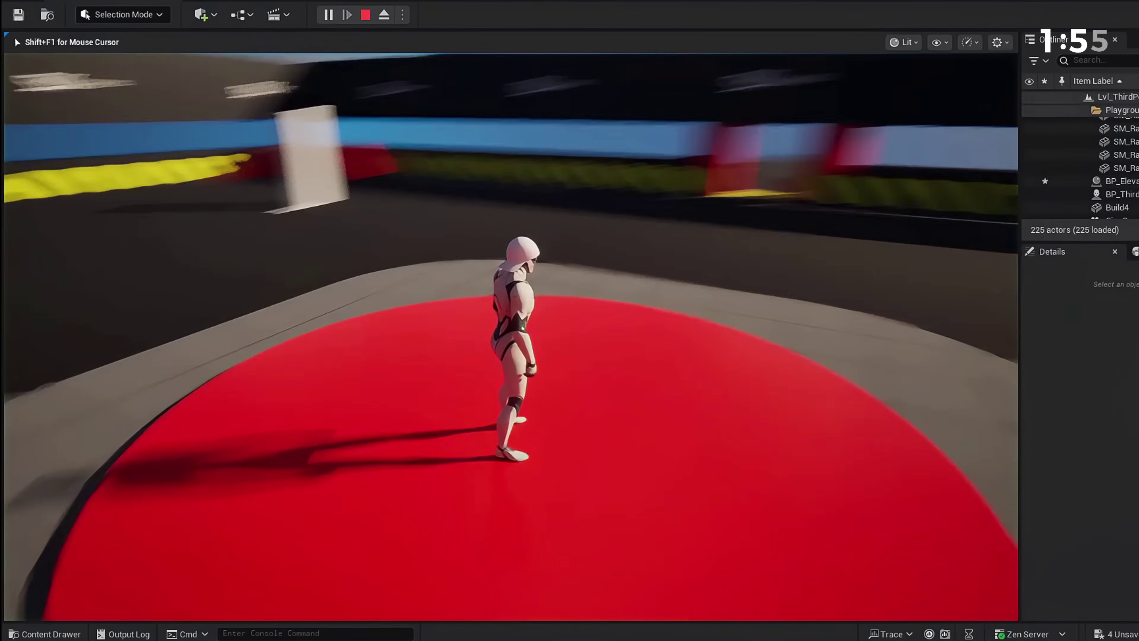
# - Play-test the elevator by running the character onto the platform and riding up to the pillar top, and end the test after jumping down
pyautogui.press('w')
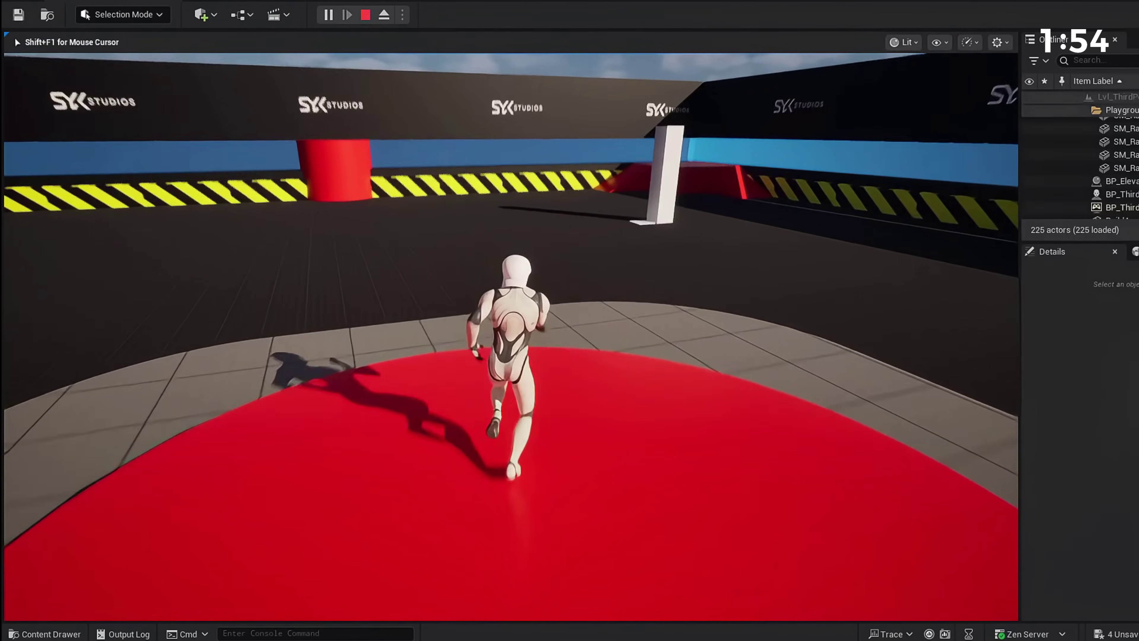
pyautogui.press('w')
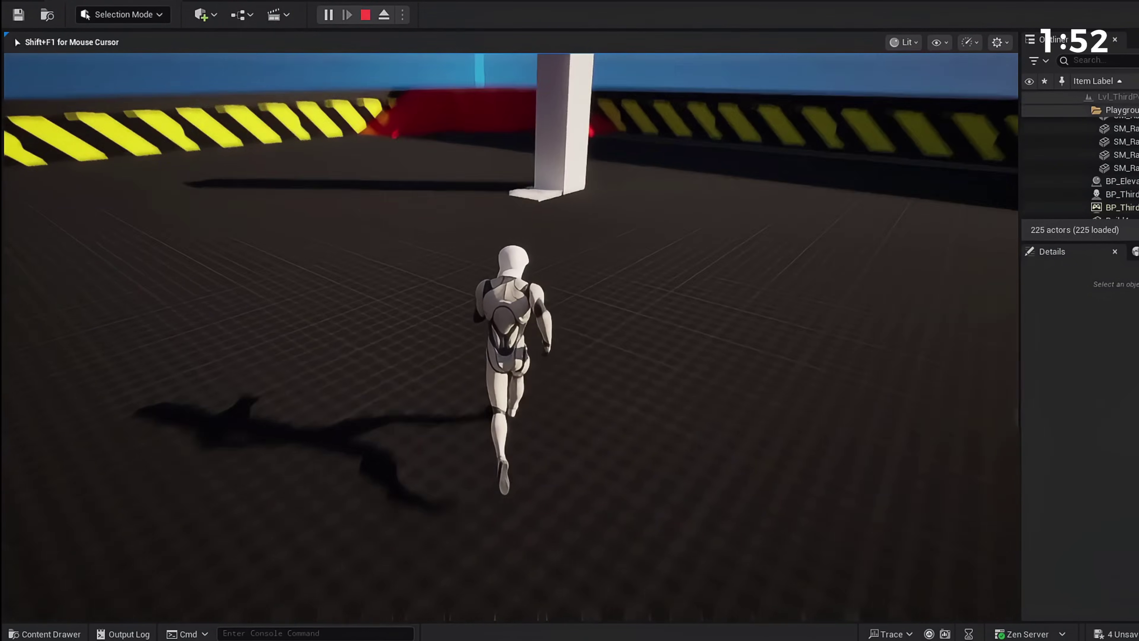
pyautogui.press('w')
pyautogui.press('a')
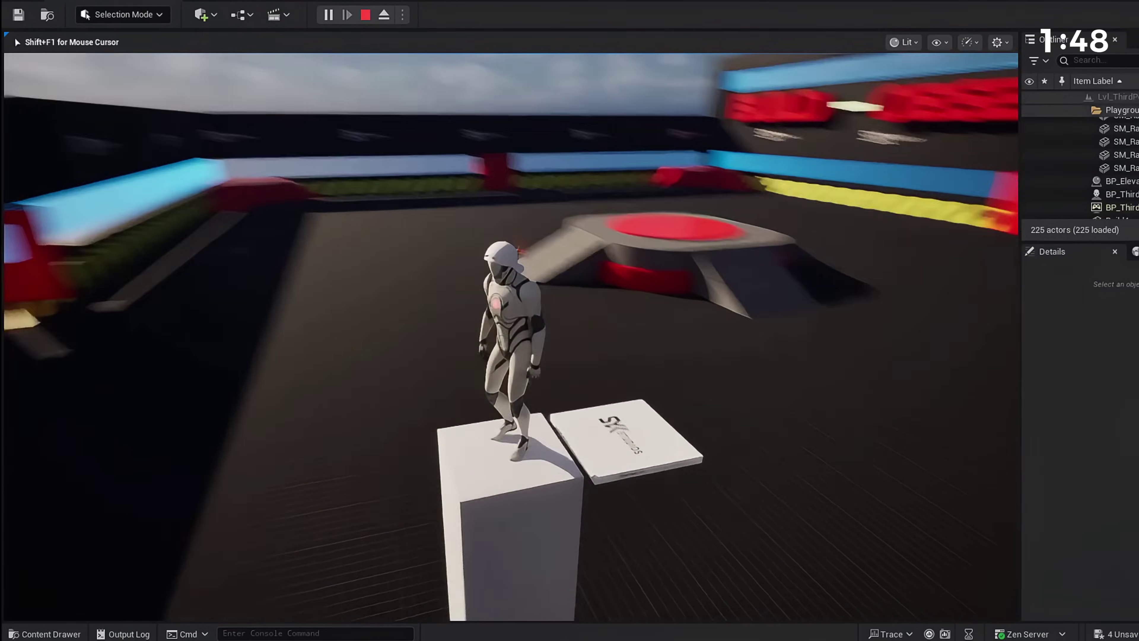
pyautogui.press('w')
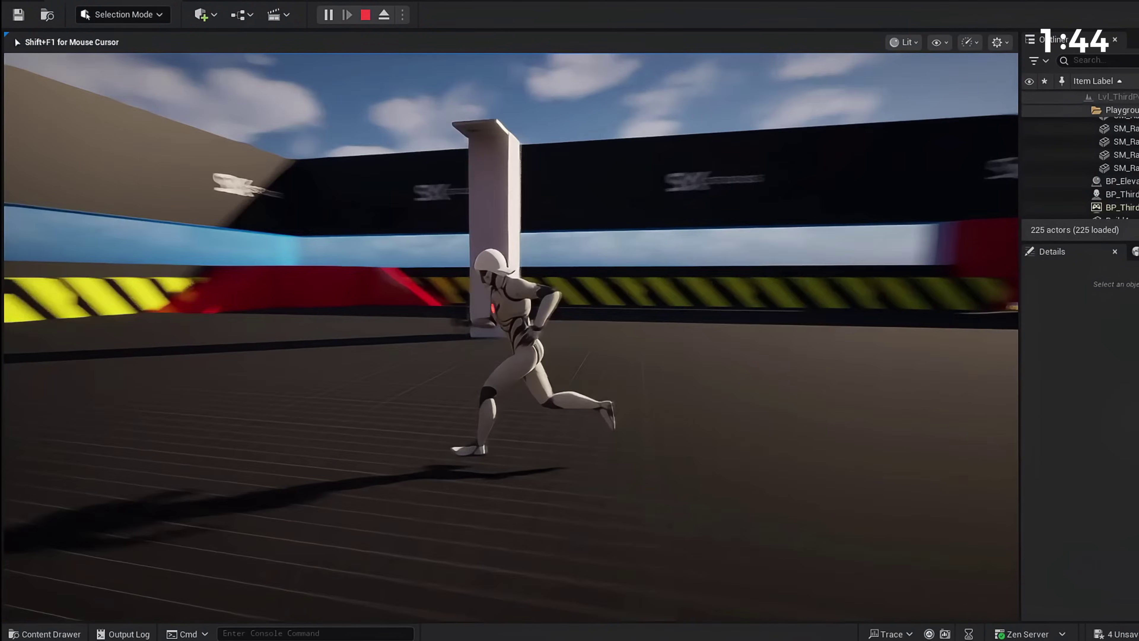
pyautogui.press('Escape')
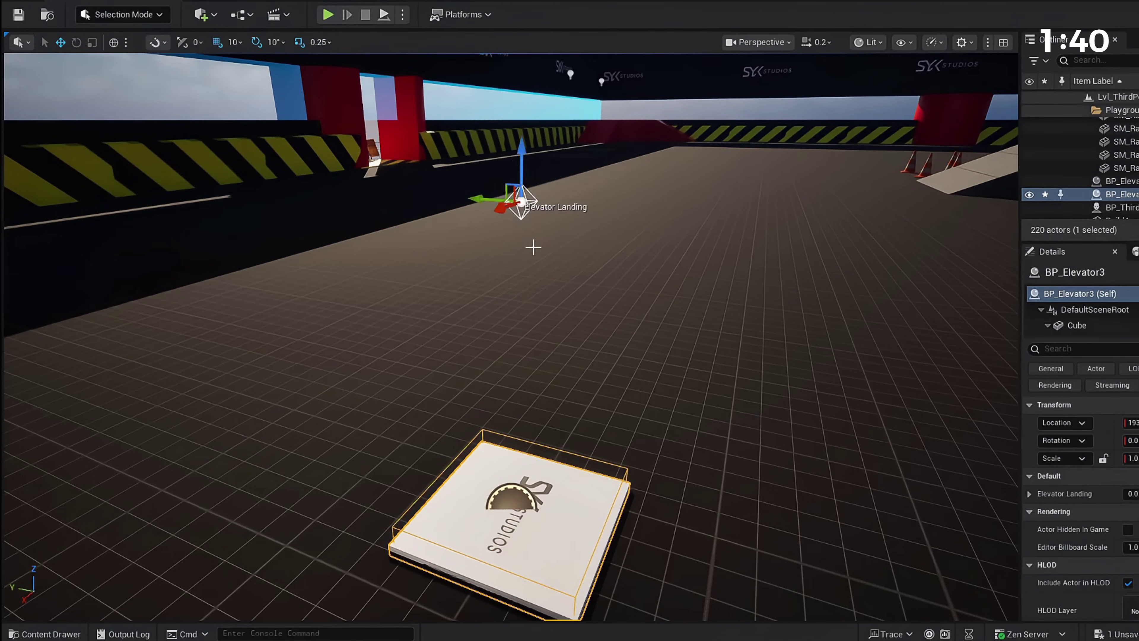
# - Start another play-test of the level to ride the additional BP_Elevator3 platform
pyautogui.hotkey('alt', 'p')
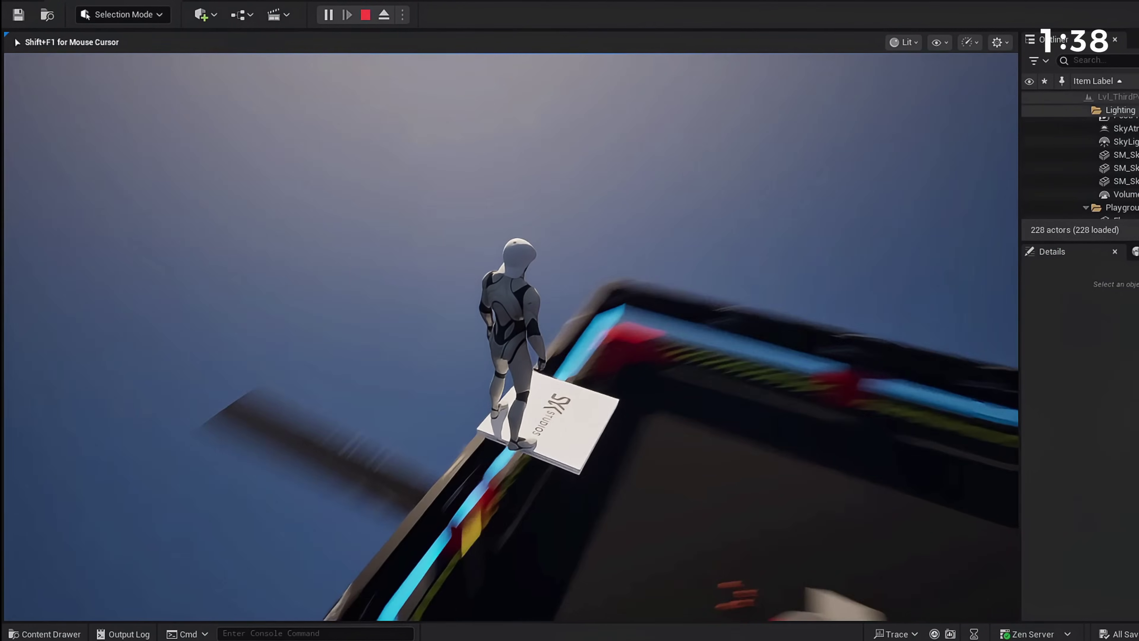